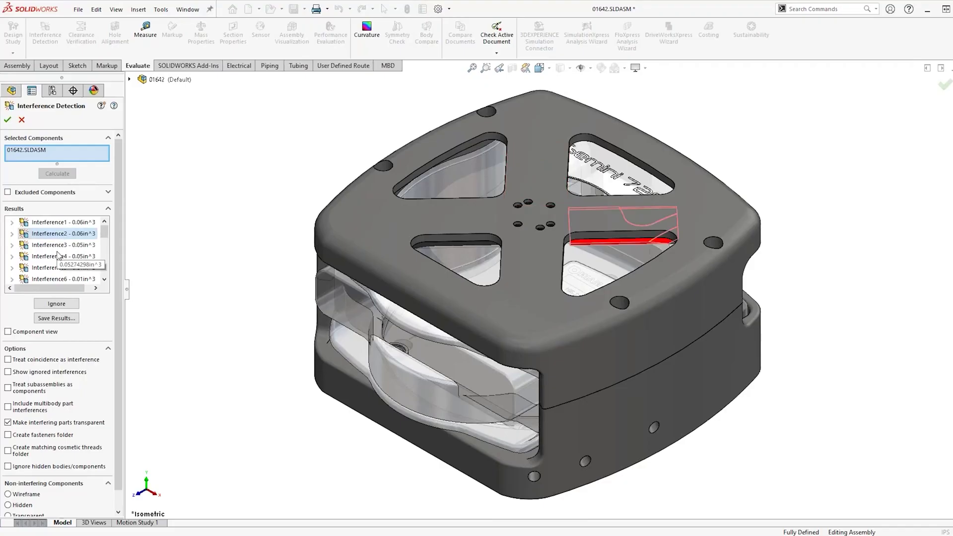
Highlight Interference3 in the Interference Detection results.
left_click(60, 250)
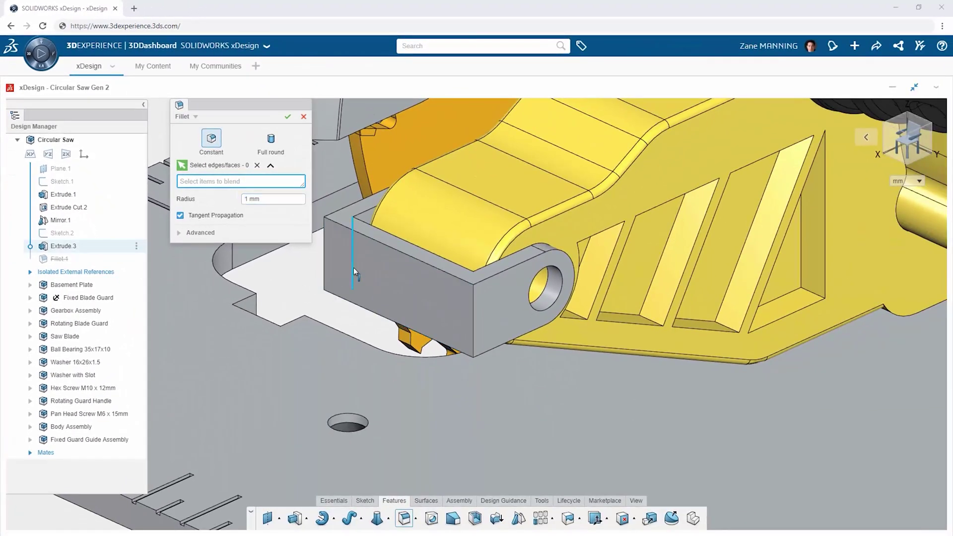
Round two vertical bracket edges with a 1 mm fillet, then begin a fillet on another edge.
left_click(354, 268)
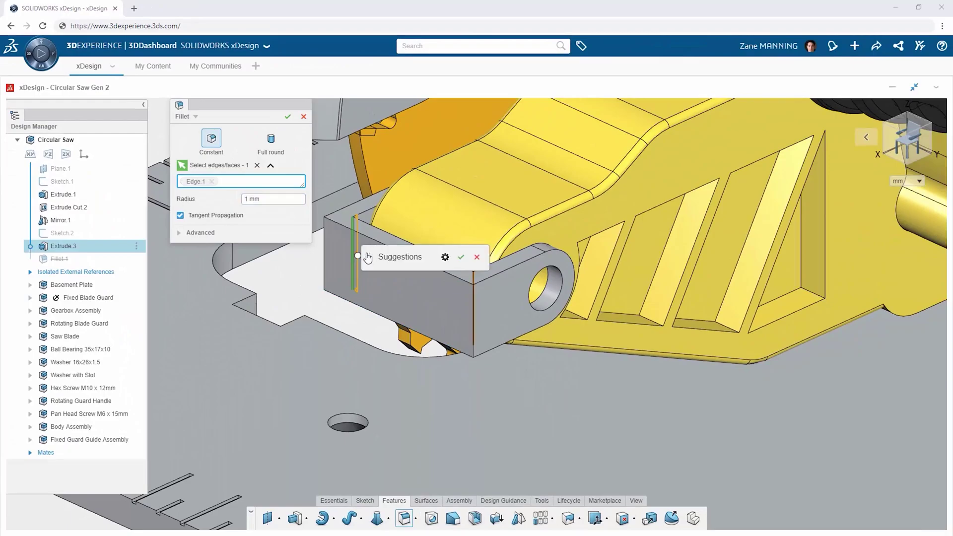
left_click(461, 257)
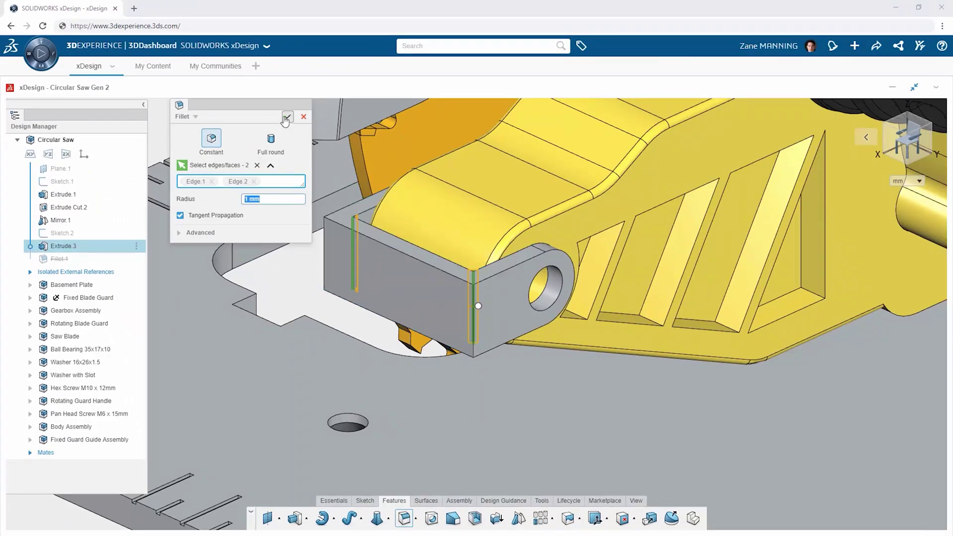
left_click(287, 117)
left_click(323, 249)
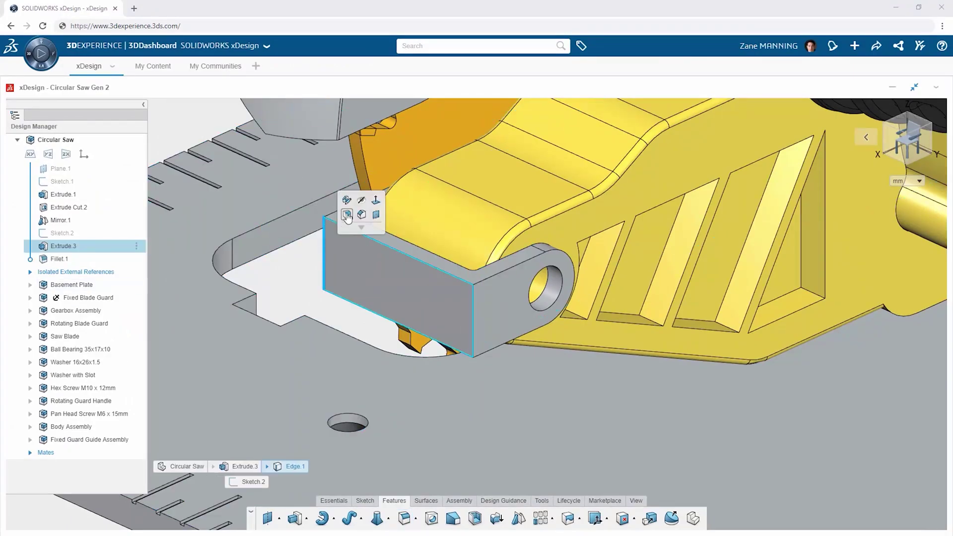
left_click(349, 217)
type("4")
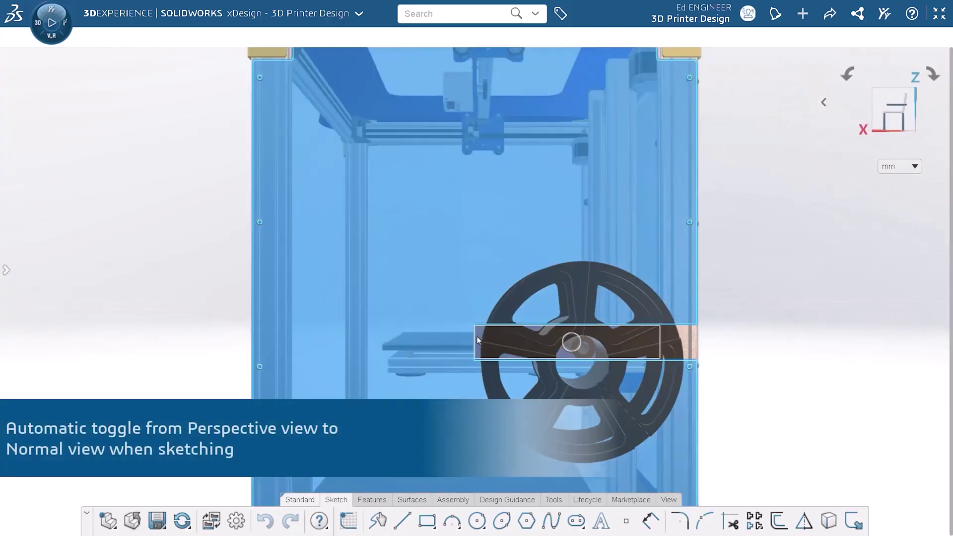
Edit Sketch.1 and stretch the holder bar's rectangle further to the left.
left_click(478, 339)
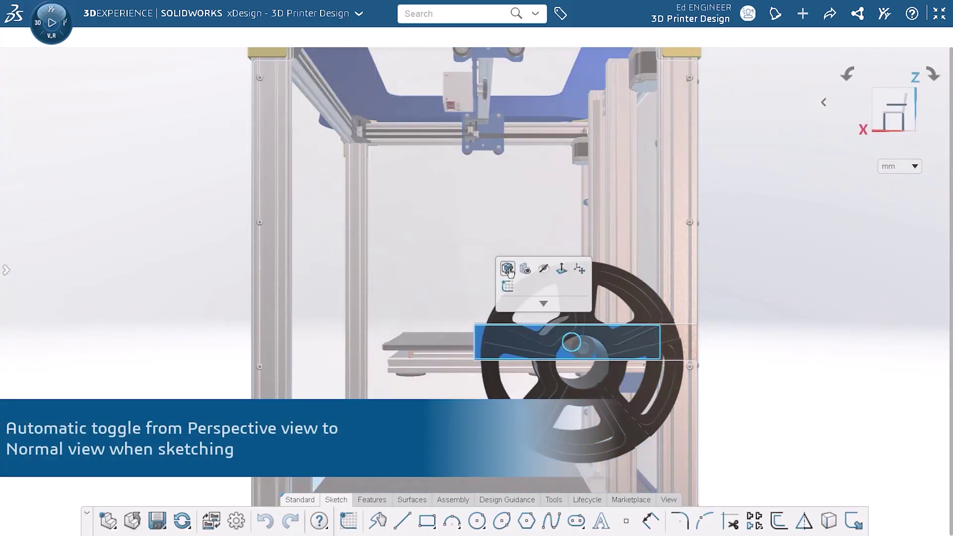
left_click(508, 269)
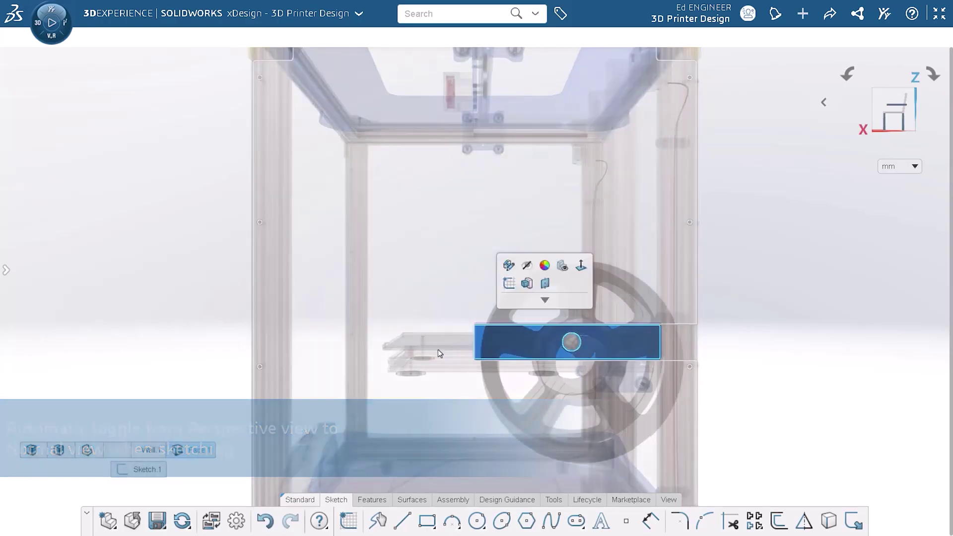
left_click(149, 470)
left_click(178, 396)
left_click(480, 343)
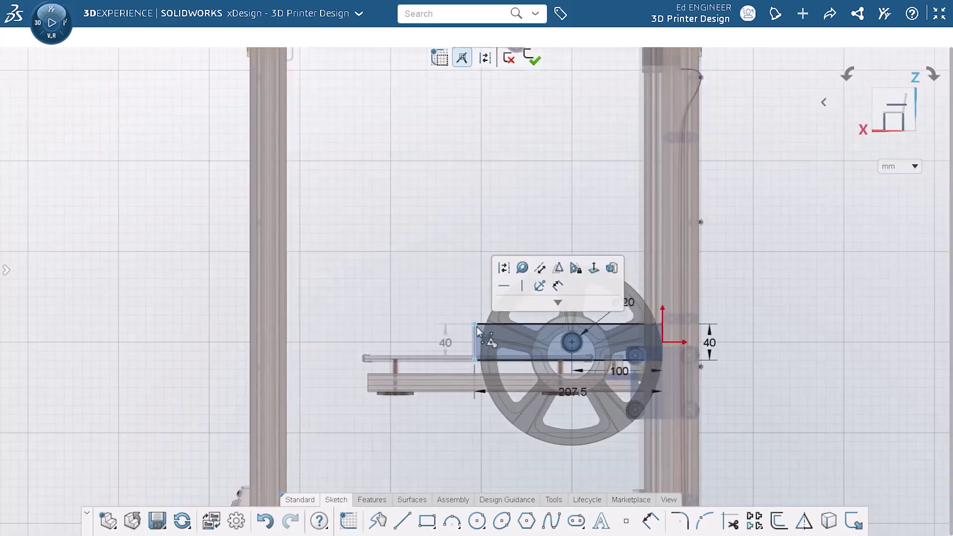
left_click(503, 270)
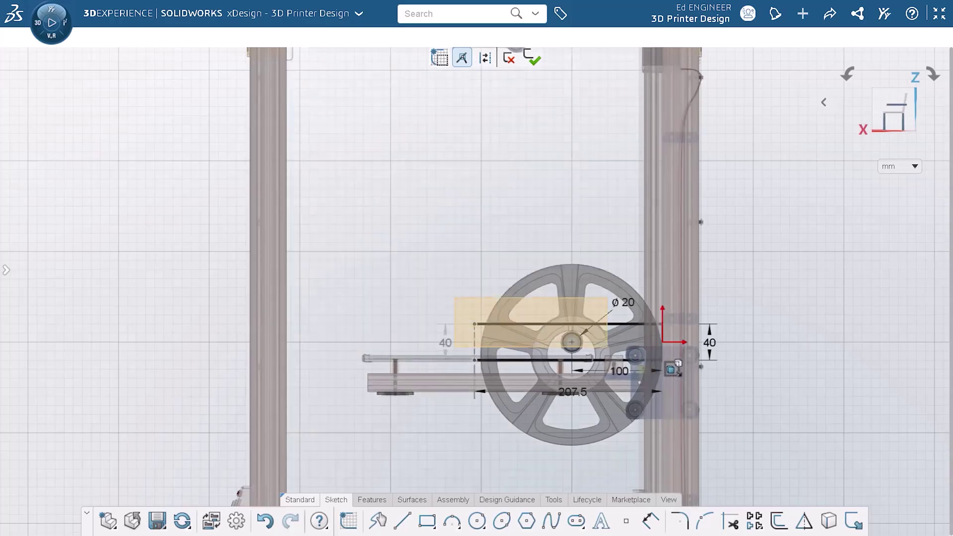
left_click(662, 353)
left_click(532, 59)
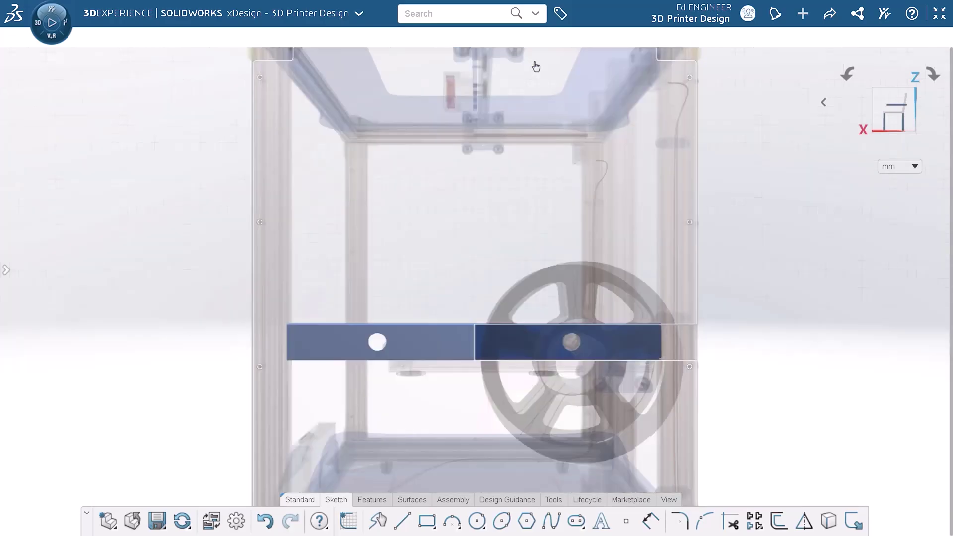
Retitle the spool holder part 'Filament Spool Holder_For_2_Spools' in its properties.
right_click_drag(817, 271, 769, 267)
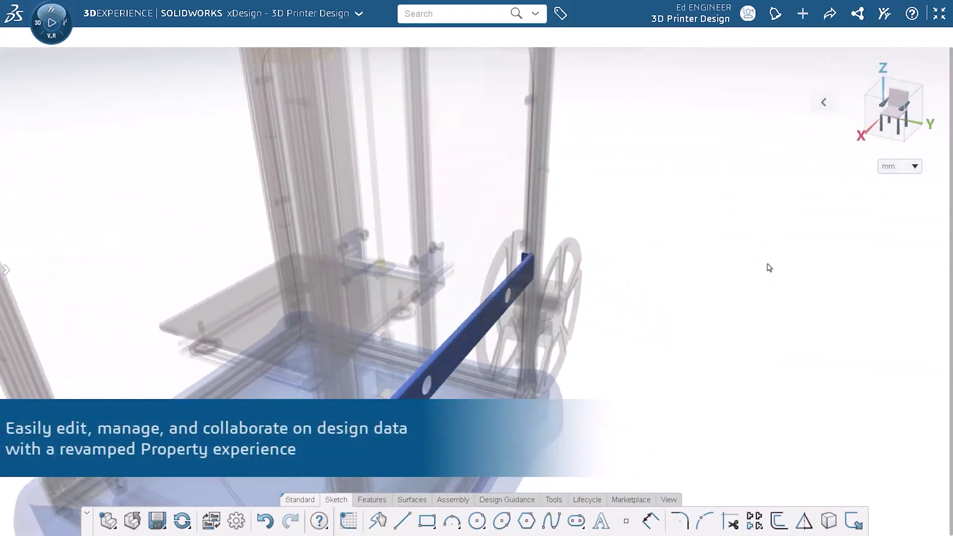
left_click(580, 500)
left_click(521, 524)
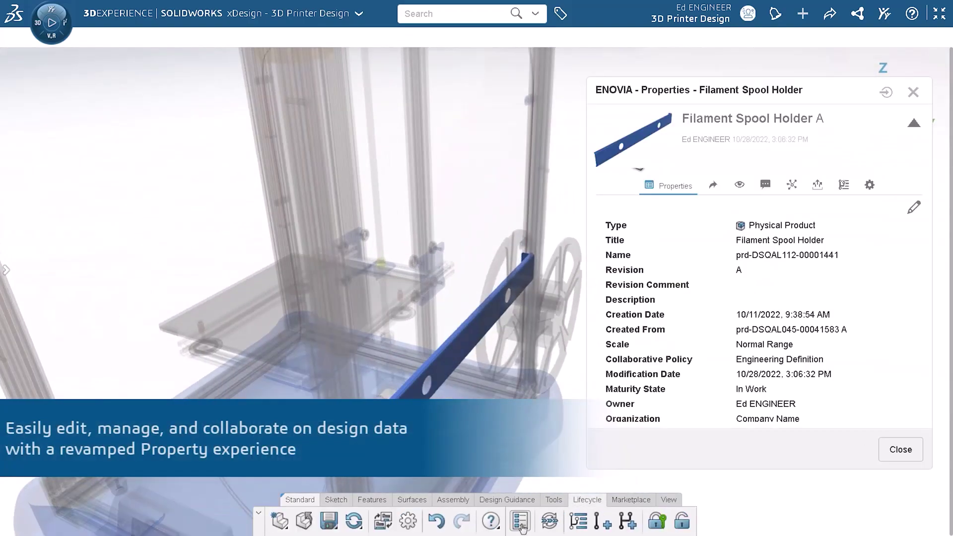
left_click(913, 210)
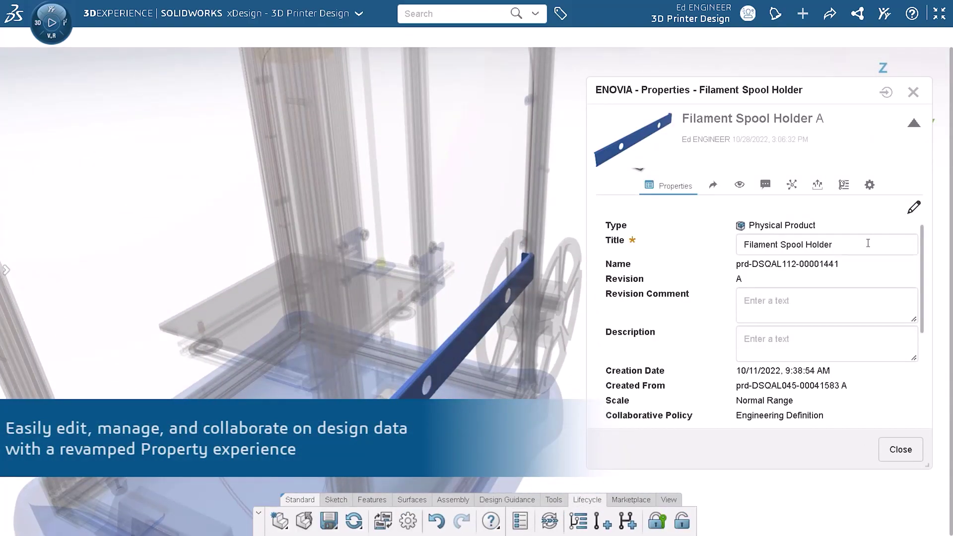
type("_For_2")
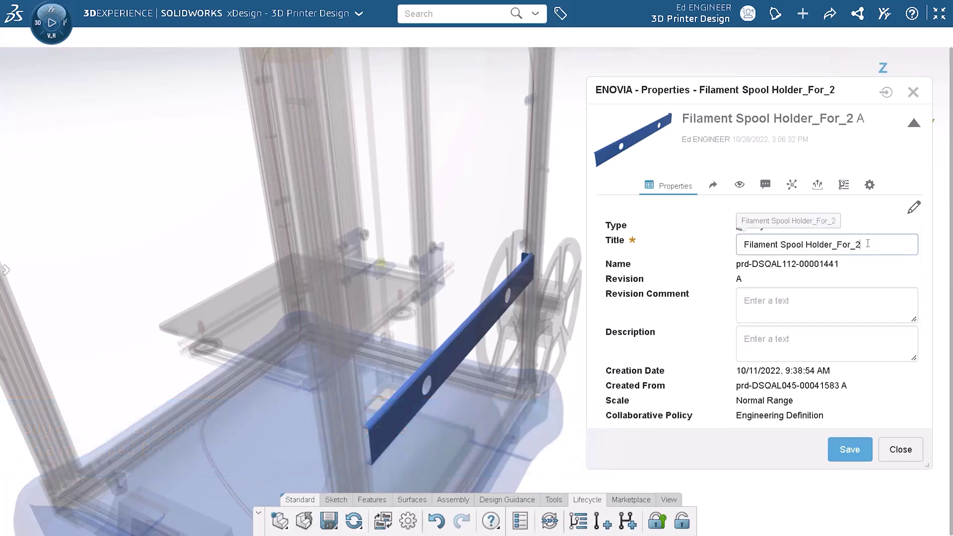
type("_Spools")
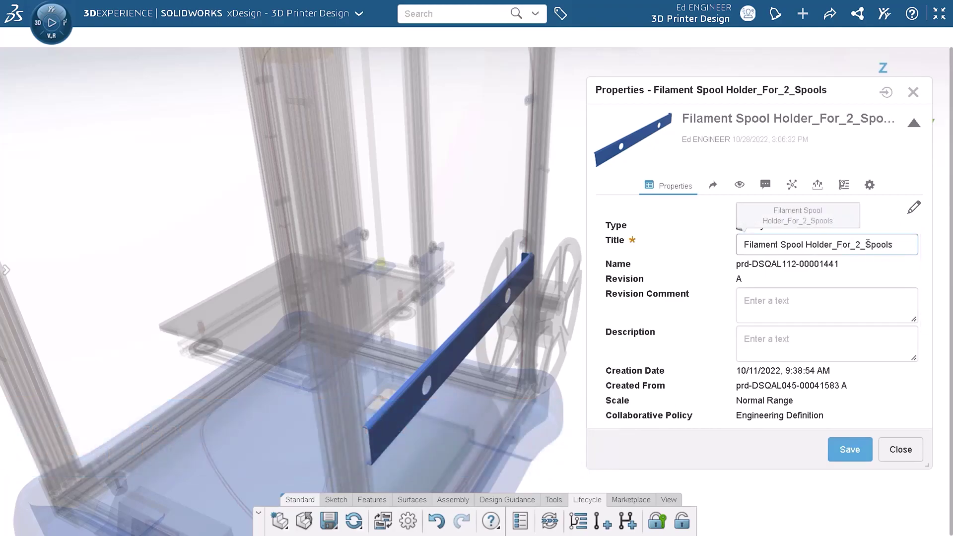
left_click(862, 462)
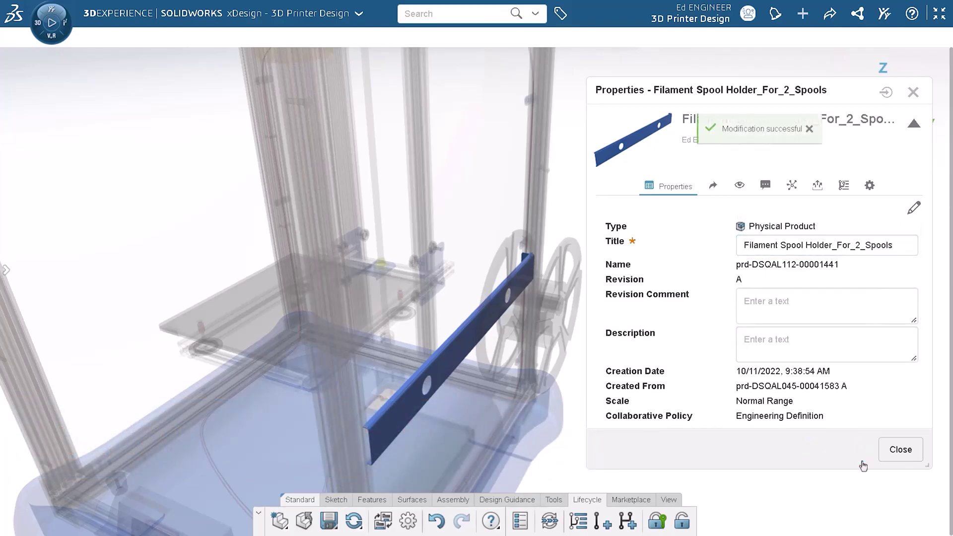
Reply 'Done!' to the revision-request comment and close the properties panel.
left_click(765, 187)
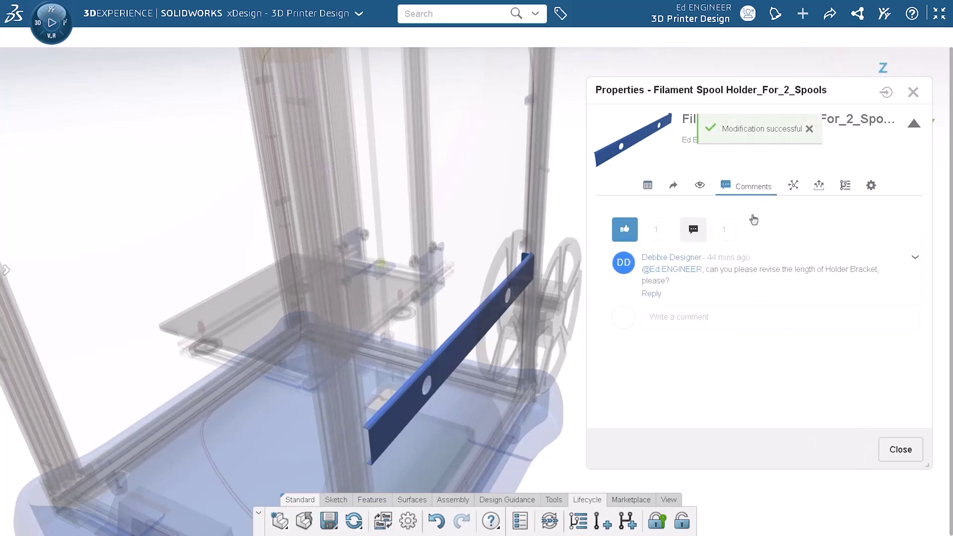
left_click(713, 320)
type("Done!")
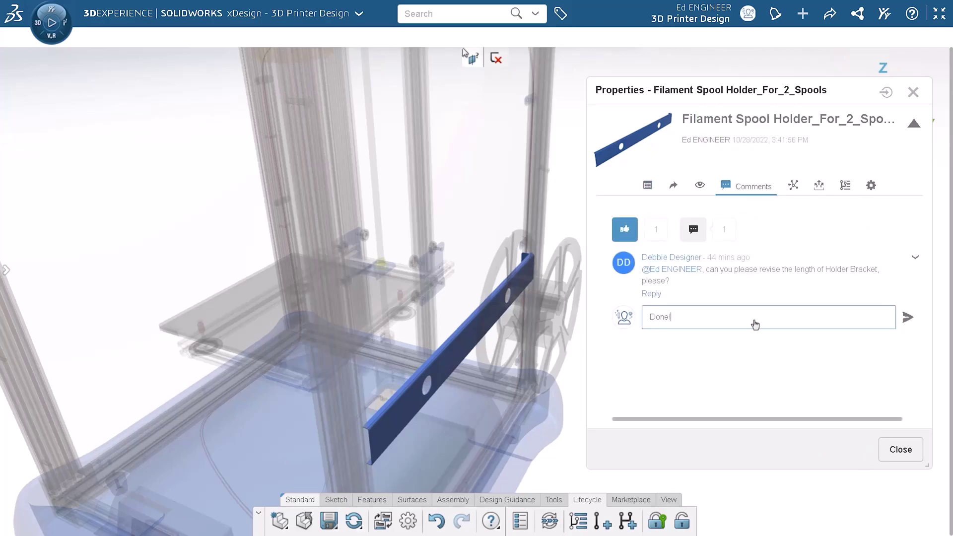
left_click(910, 318)
left_click(897, 451)
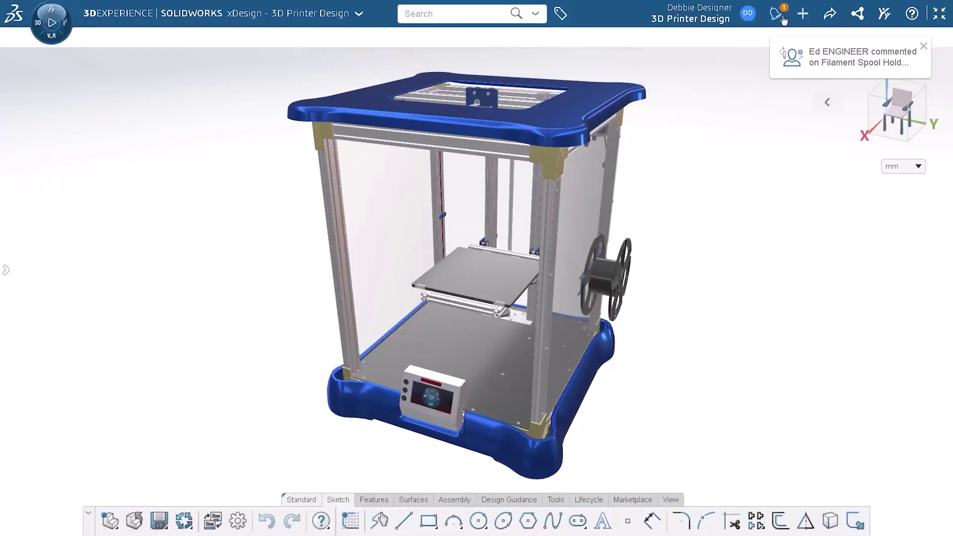
Review the new comment notification, then accept all component updates.
left_click(779, 15)
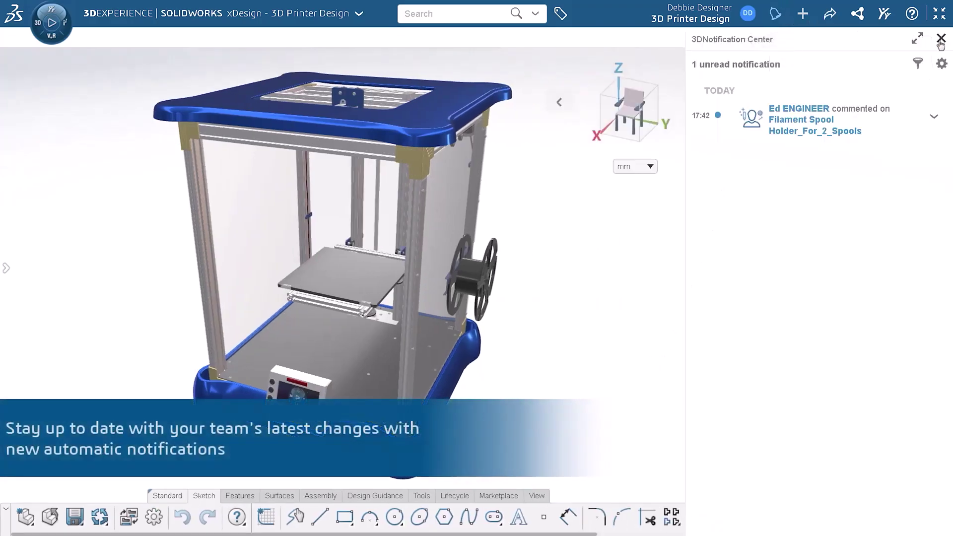
left_click(941, 39)
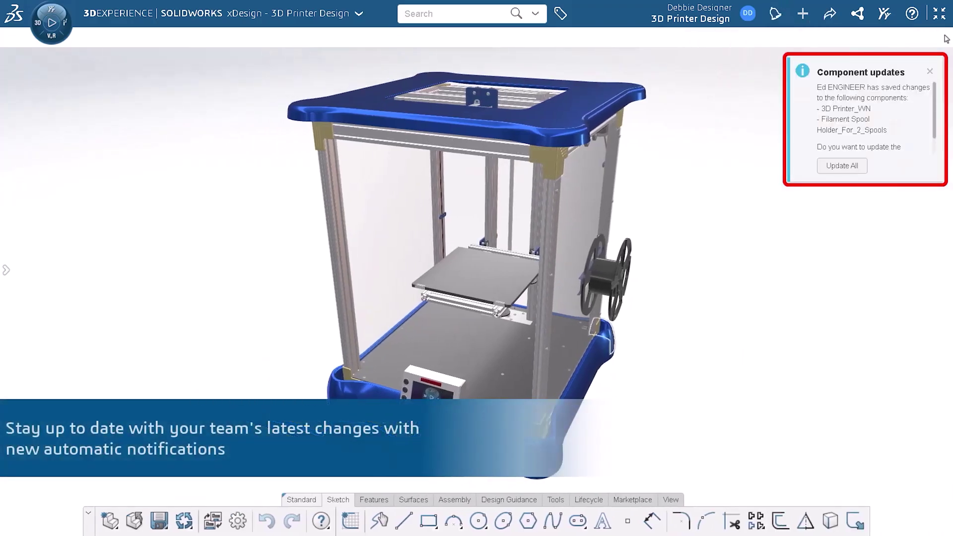
left_click(842, 167)
In Sketch 4, change the holder bar's 247.5 length to 405.
left_click(579, 226)
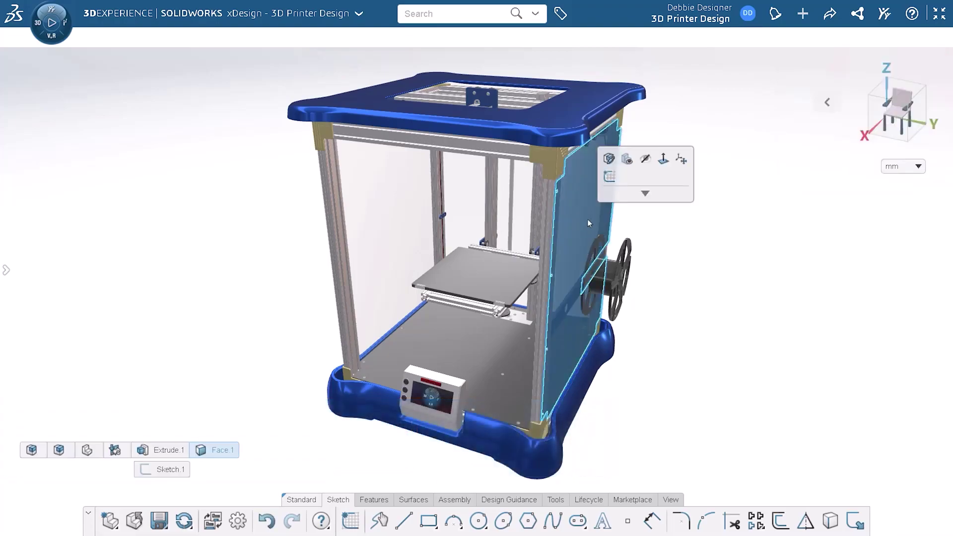
left_click(667, 155)
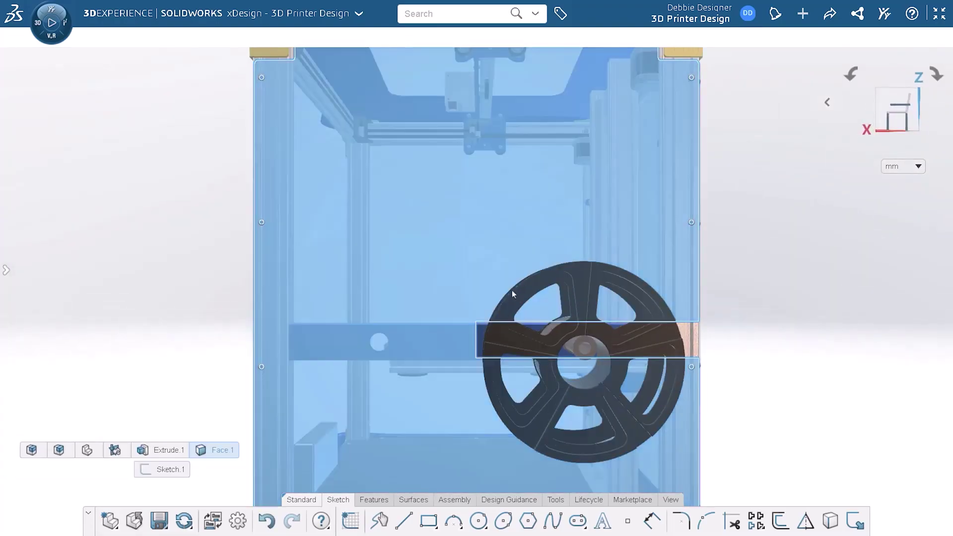
left_click(505, 296)
left_click(192, 470)
left_click(231, 427)
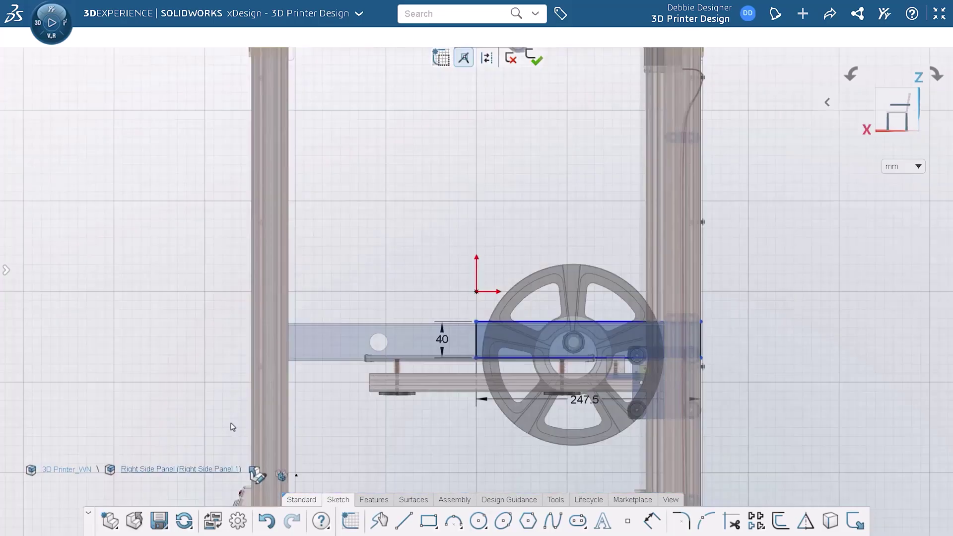
double_click(585, 400)
type("405")
key("Return")
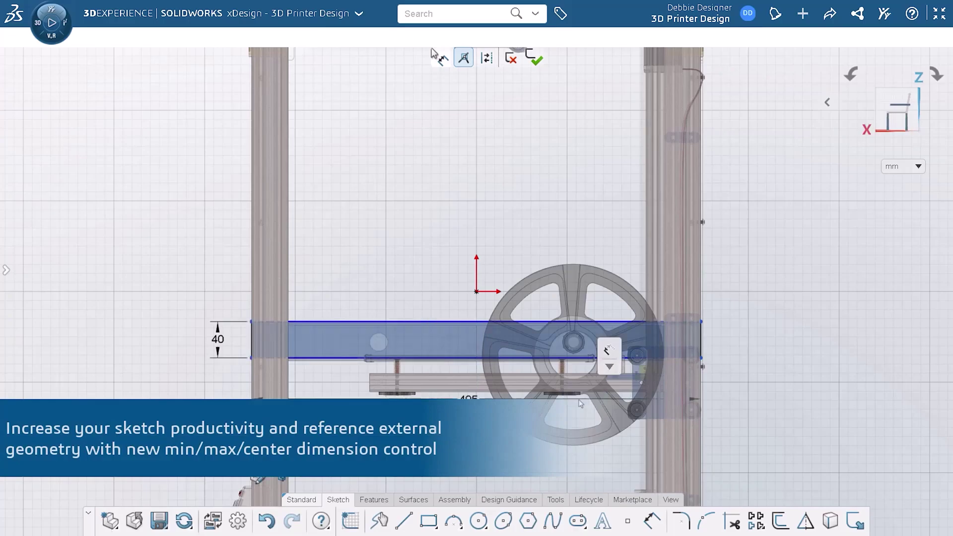
Dimension the small circle 10 mm from the top edge and exit the sketch.
left_click(385, 322)
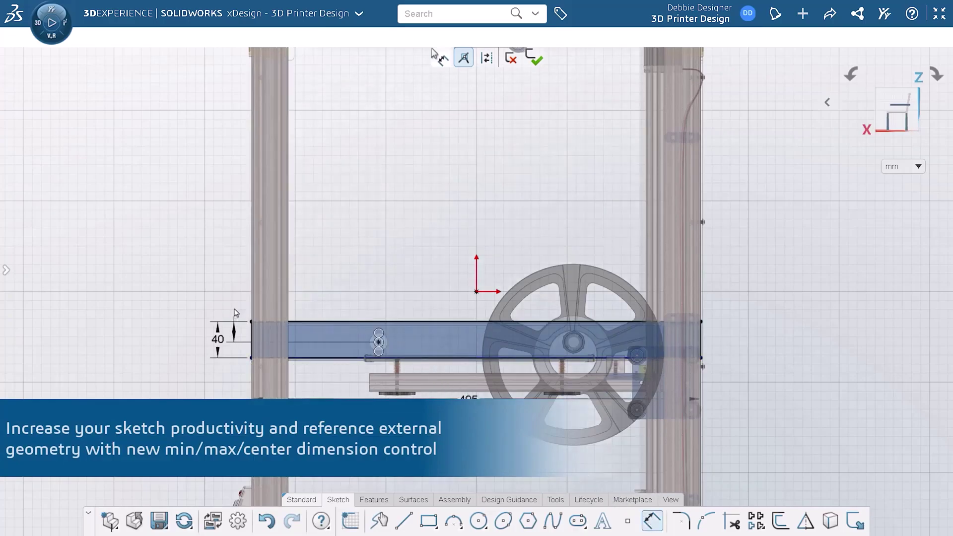
key("Return")
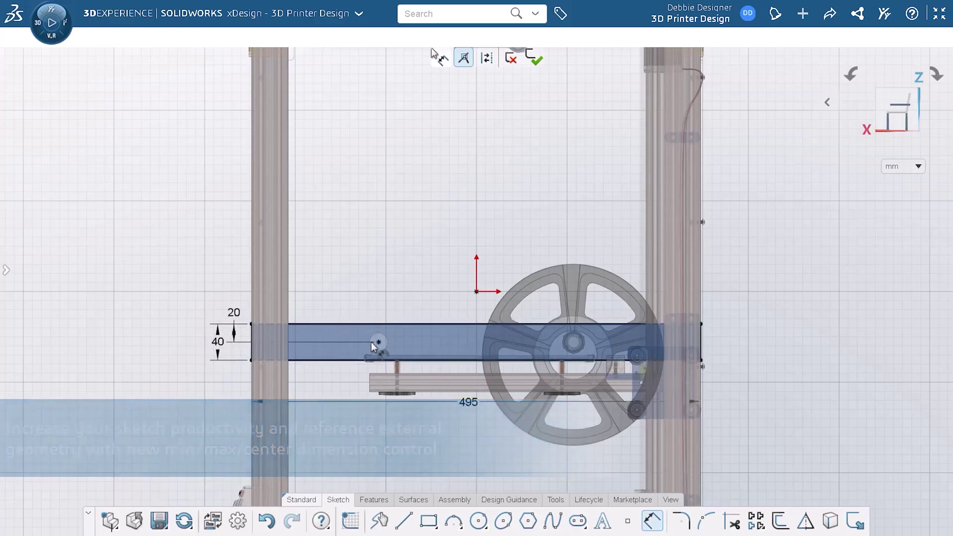
left_click(378, 336)
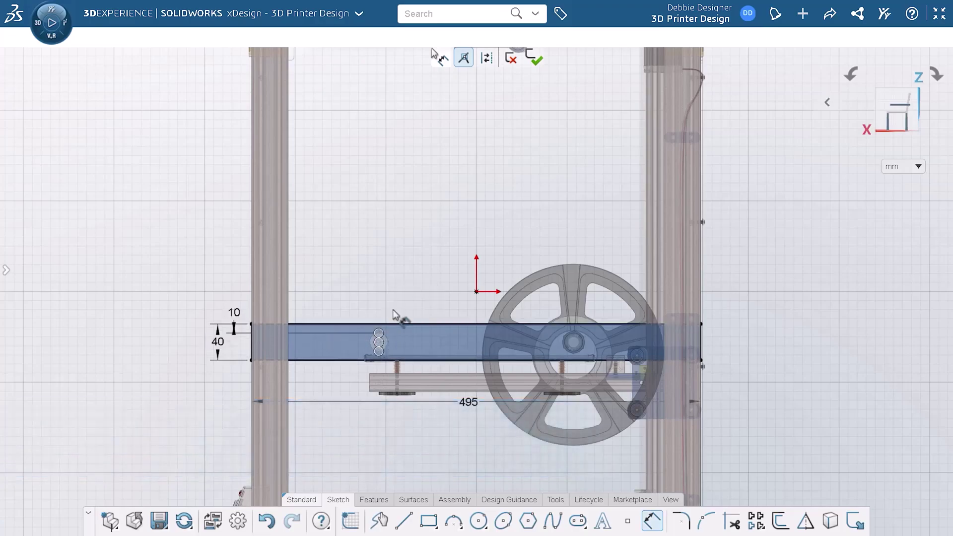
left_click(536, 63)
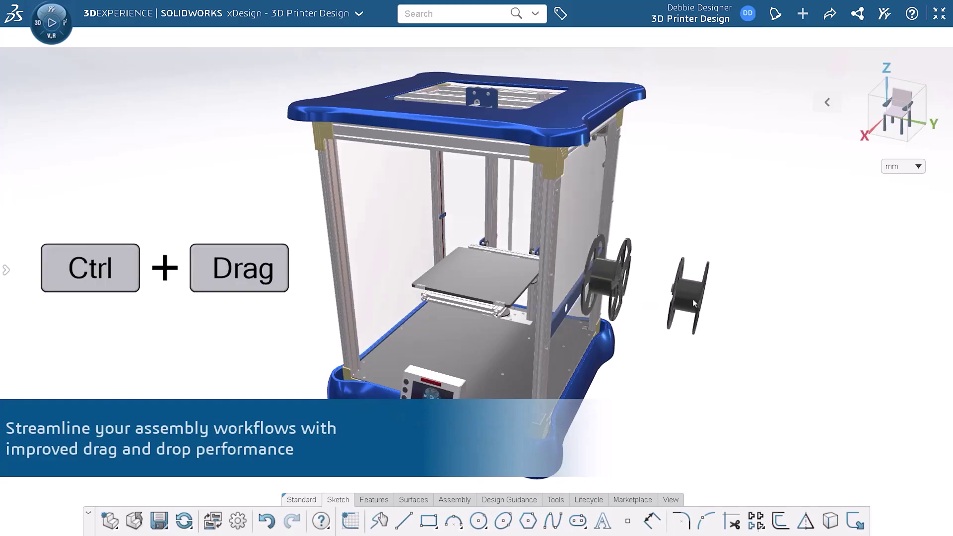
Move the loose spool left of the printer and select its hub and rail faces.
left_click_drag(693, 299, 276, 275, "ctrl")
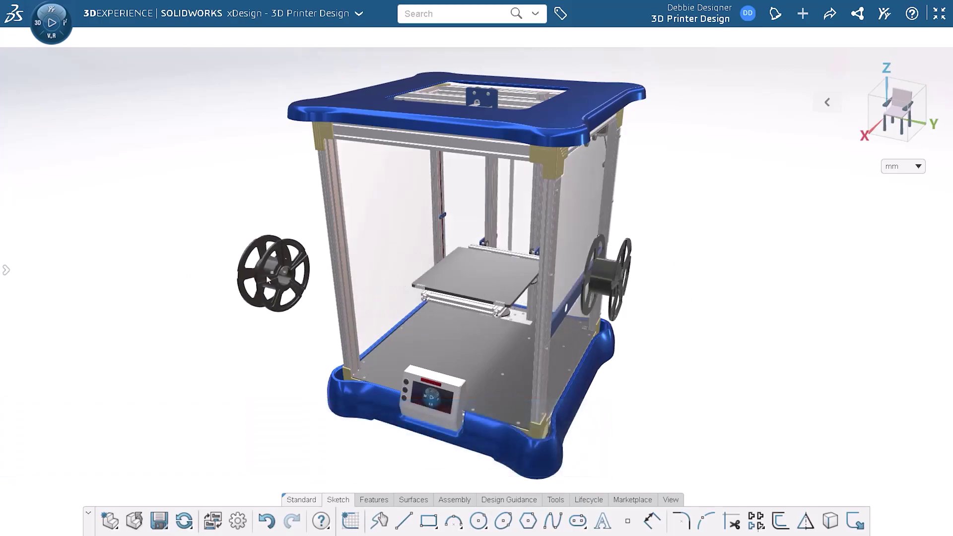
left_click(286, 276)
left_click(567, 312)
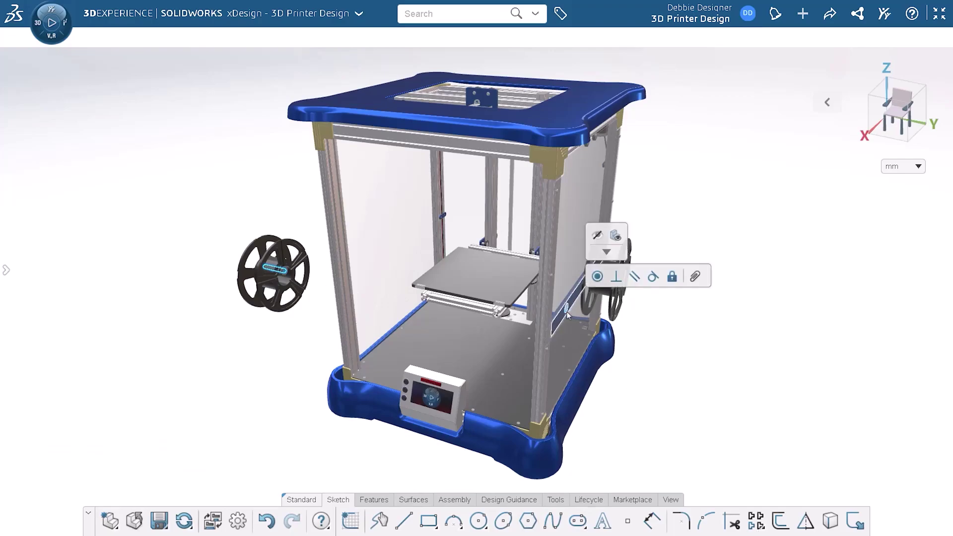
left_click(160, 201)
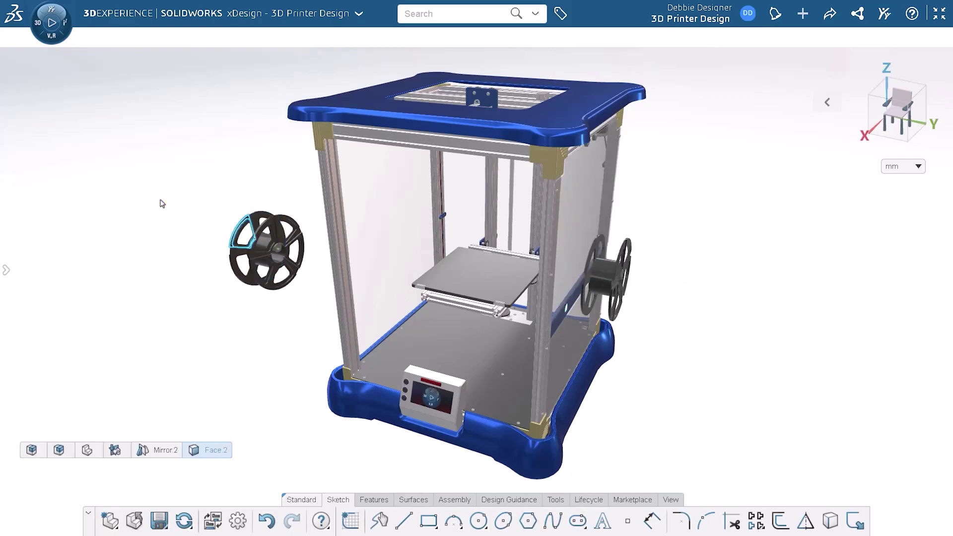
Mate the second spool onto the rail, rebuild the assembly, and edit the top cover.
left_click(562, 321)
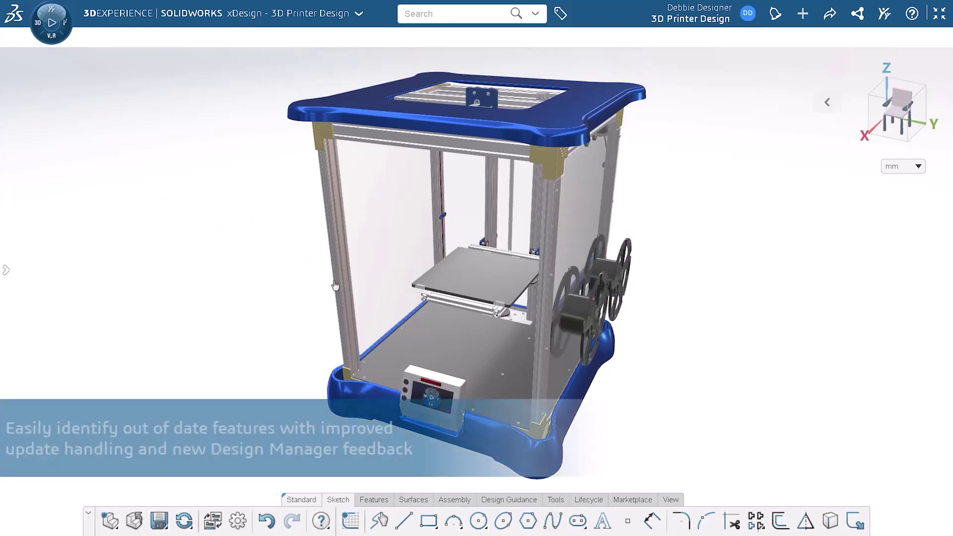
left_click(7, 272)
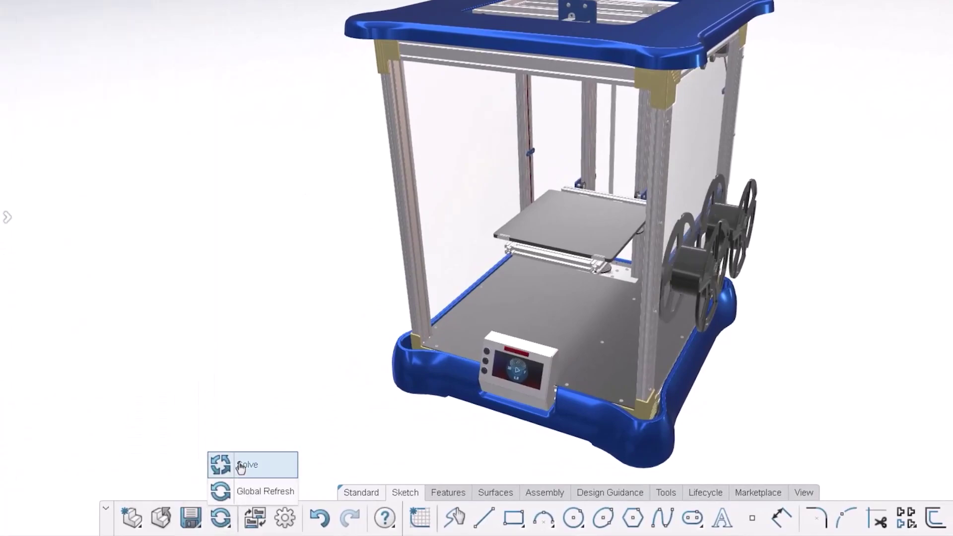
left_click(242, 462)
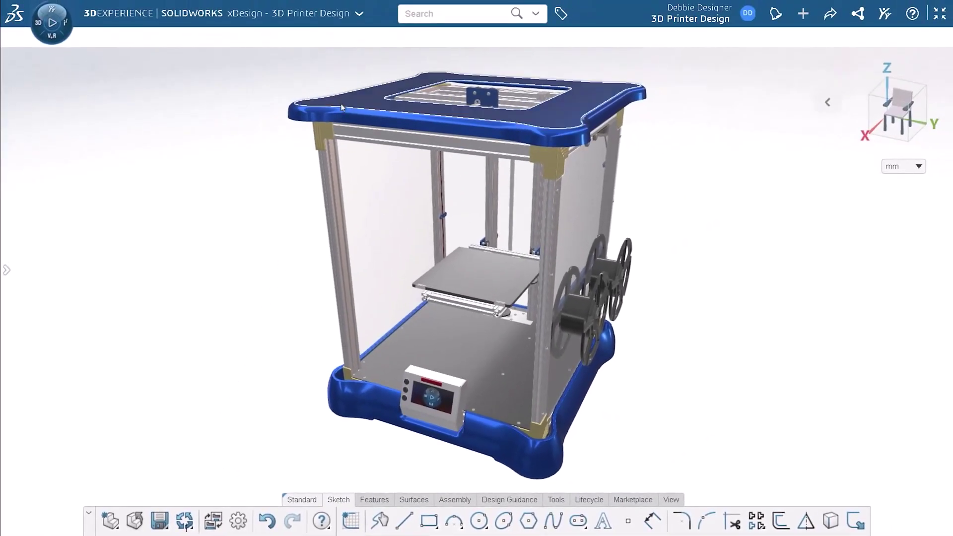
left_click(341, 104)
left_click(371, 134)
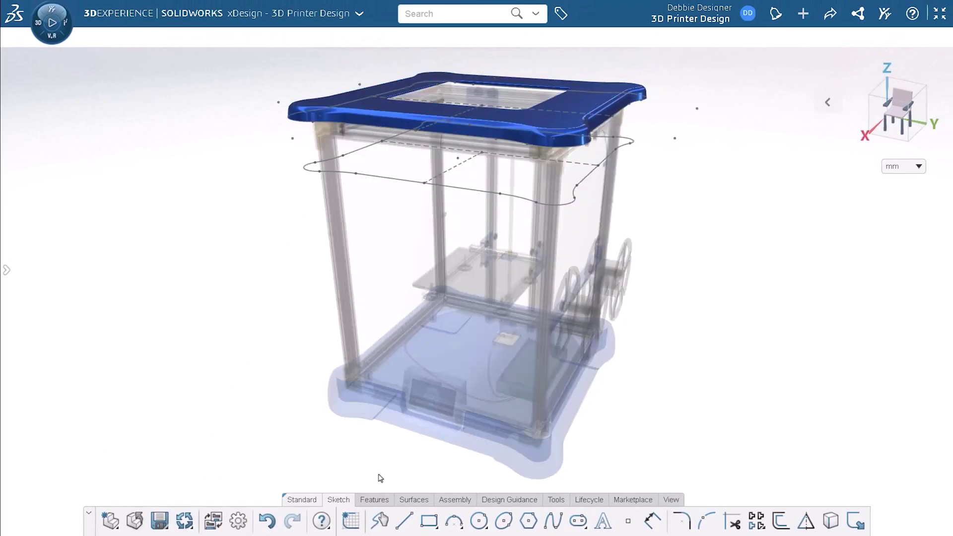
Create a thin 6 mm loft between Arc 1 and Arc 2 on the top cover.
left_click(377, 501)
left_click(477, 521)
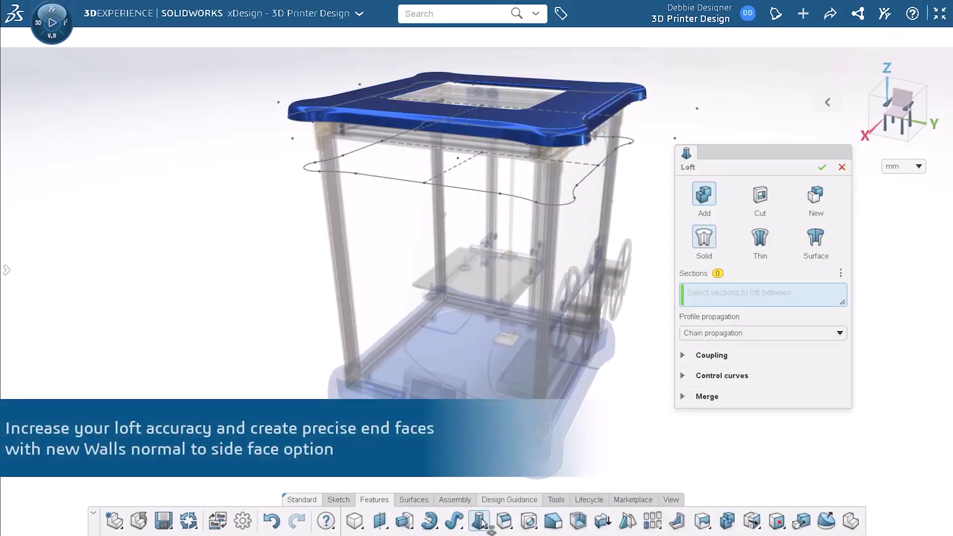
left_click(560, 202)
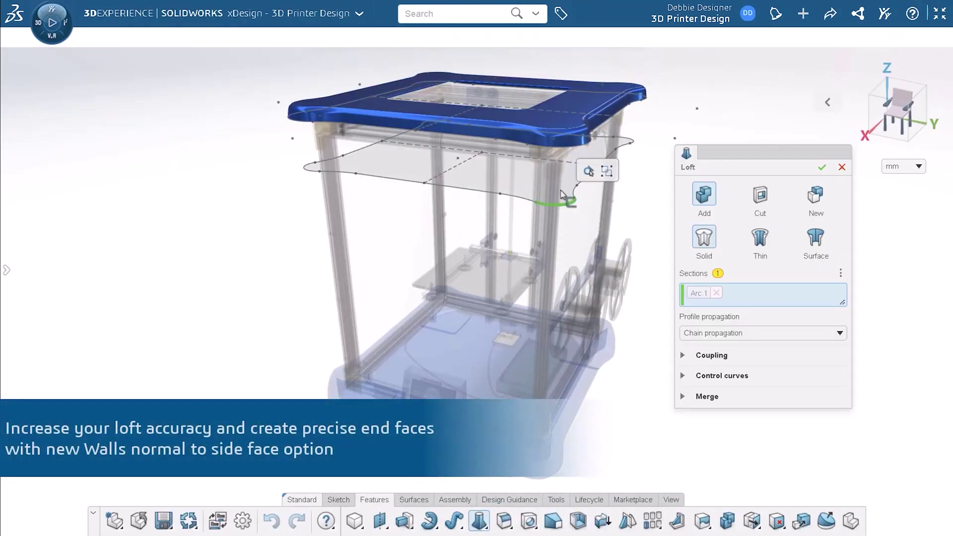
left_click(570, 151)
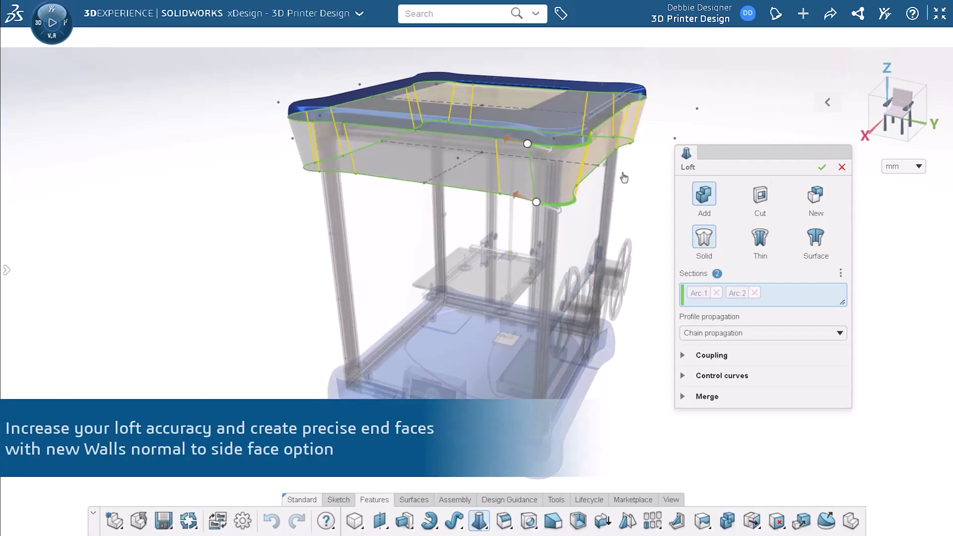
left_click(761, 239)
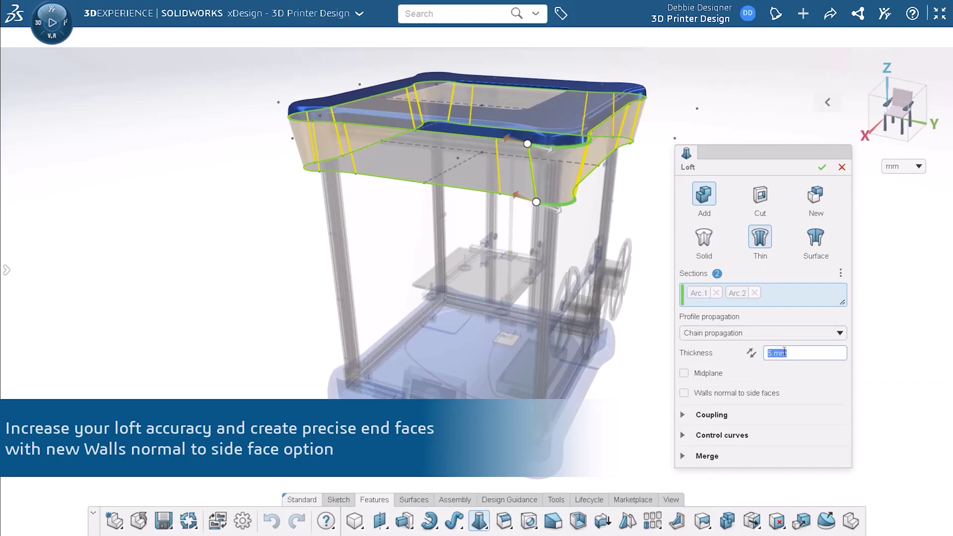
left_click(685, 393)
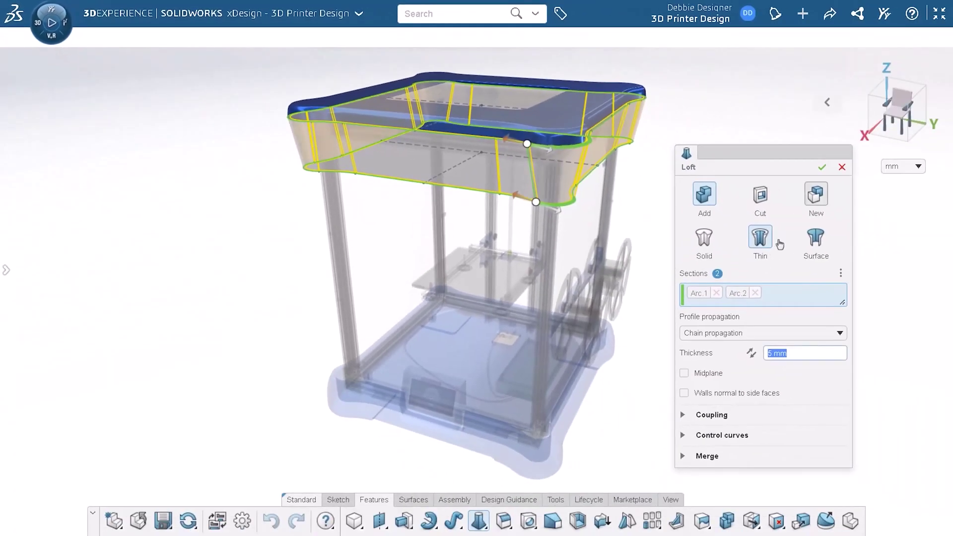
left_click(822, 167)
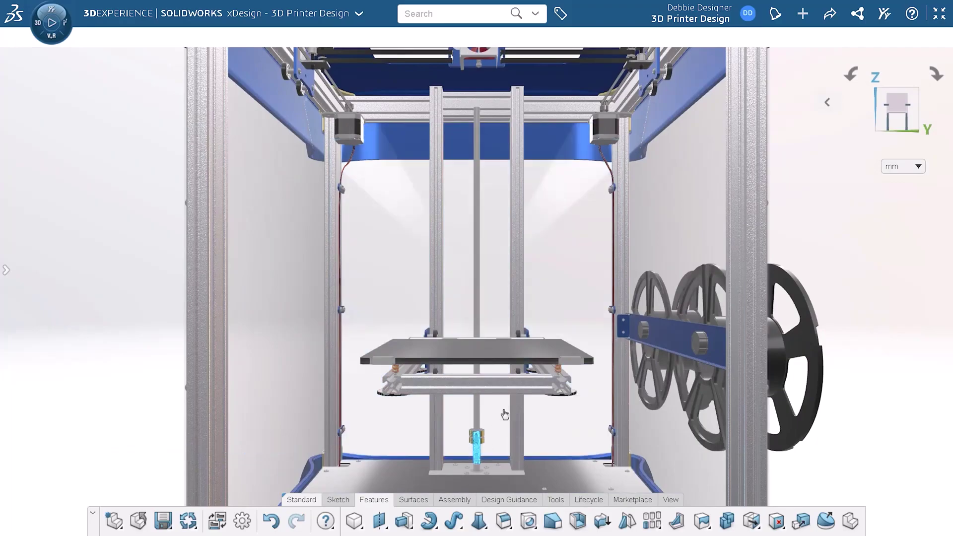
Thread the lead screw to Extrude.2 Distance Direction 1 minus 10 mm, then exit editing.
left_click(476, 443)
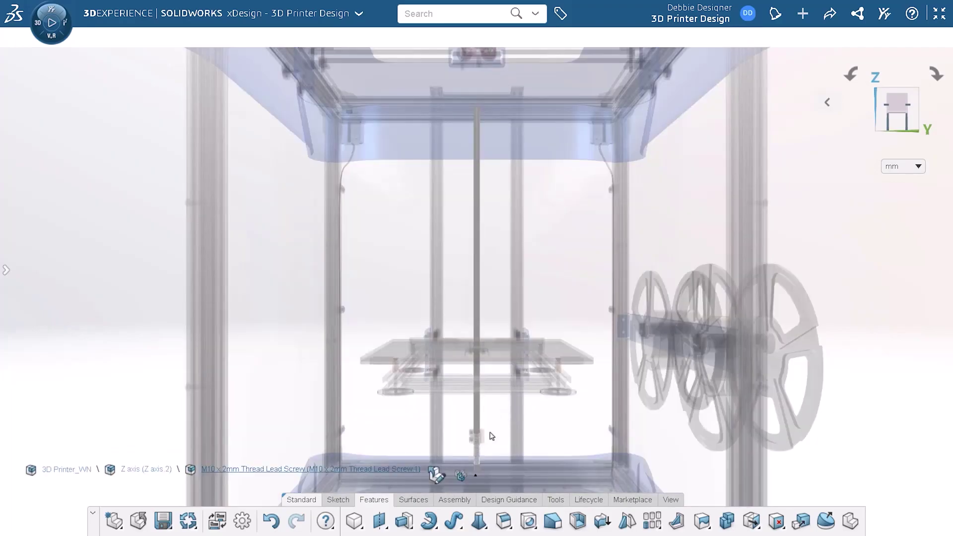
left_click(507, 383)
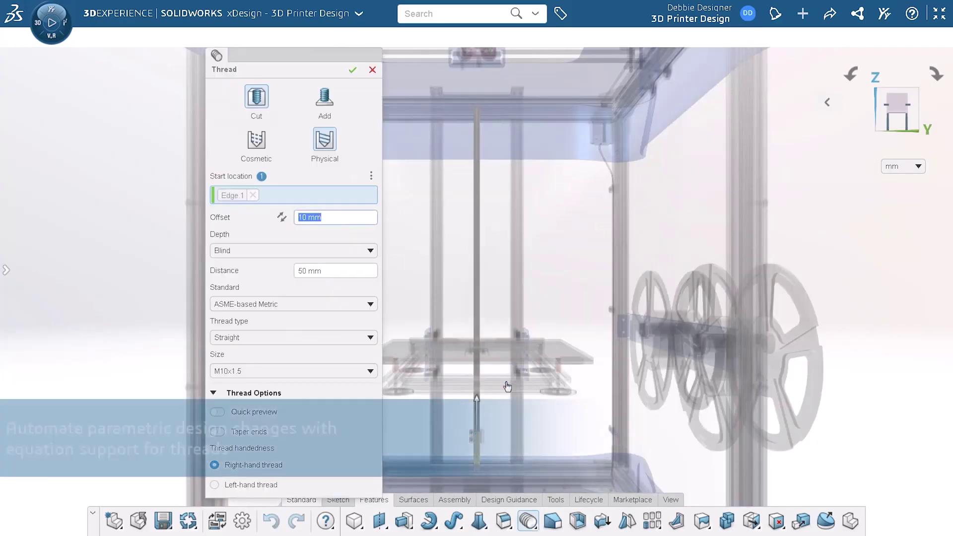
type("=")
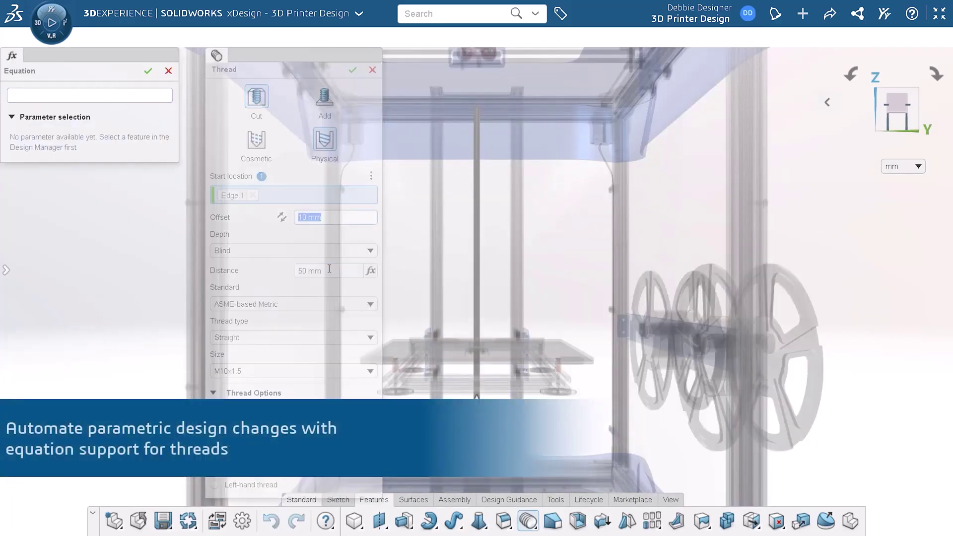
left_click(8, 268)
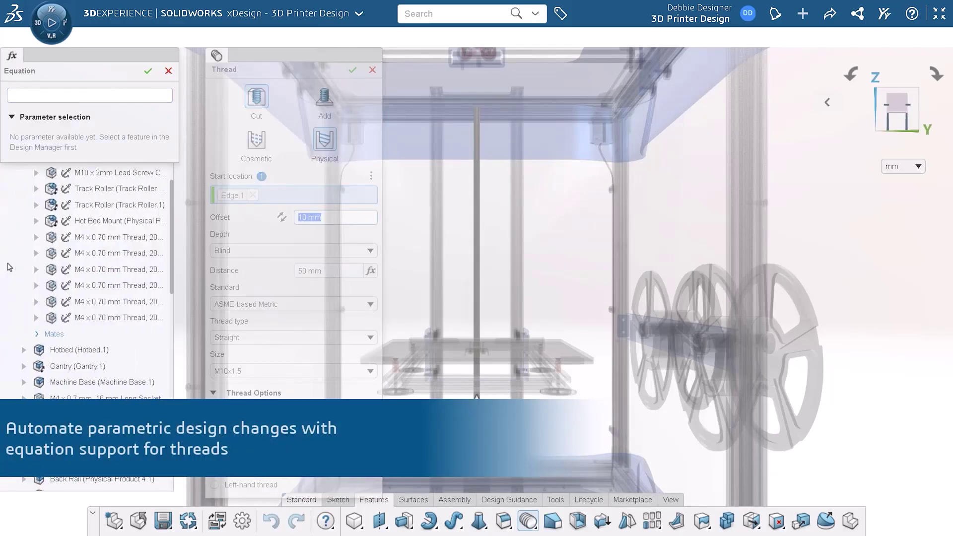
scroll(15, 276, "up", 5)
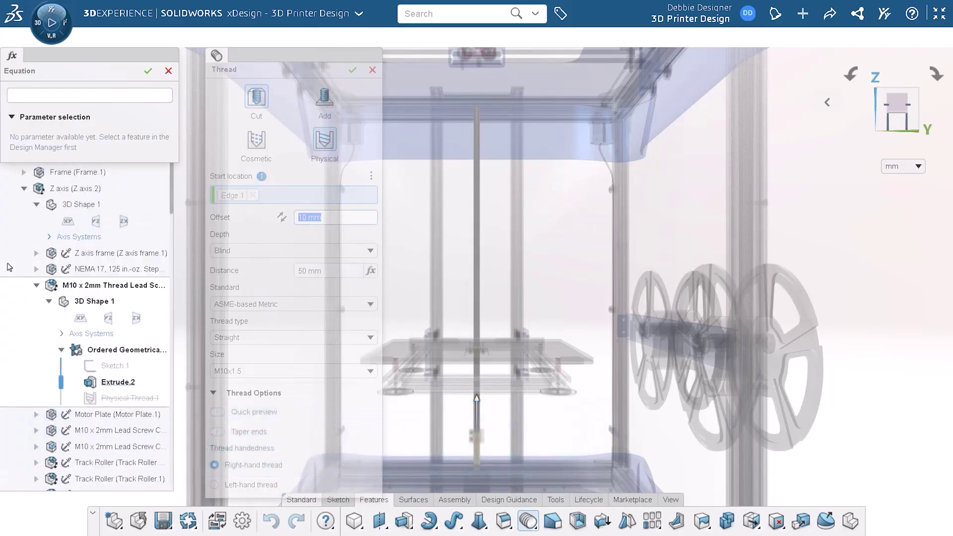
left_click(112, 382)
left_click(144, 189)
type("Distance Direction 1@Extrude.2'-10mm")
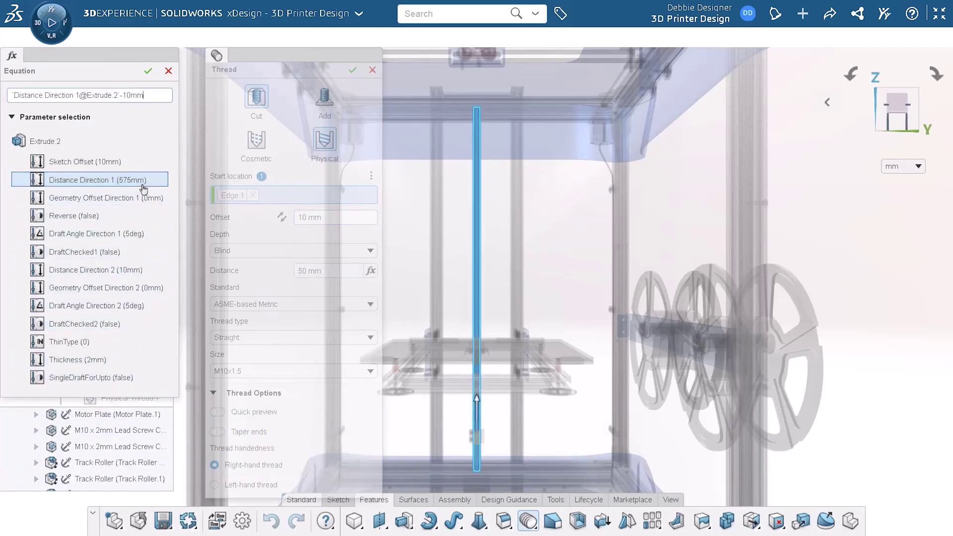
left_click(149, 71)
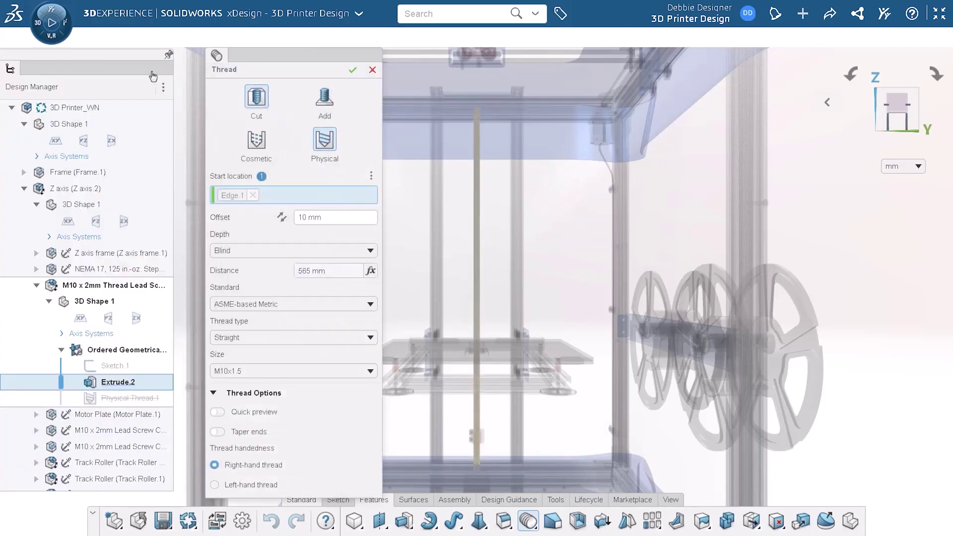
left_click(353, 69)
left_click(68, 469)
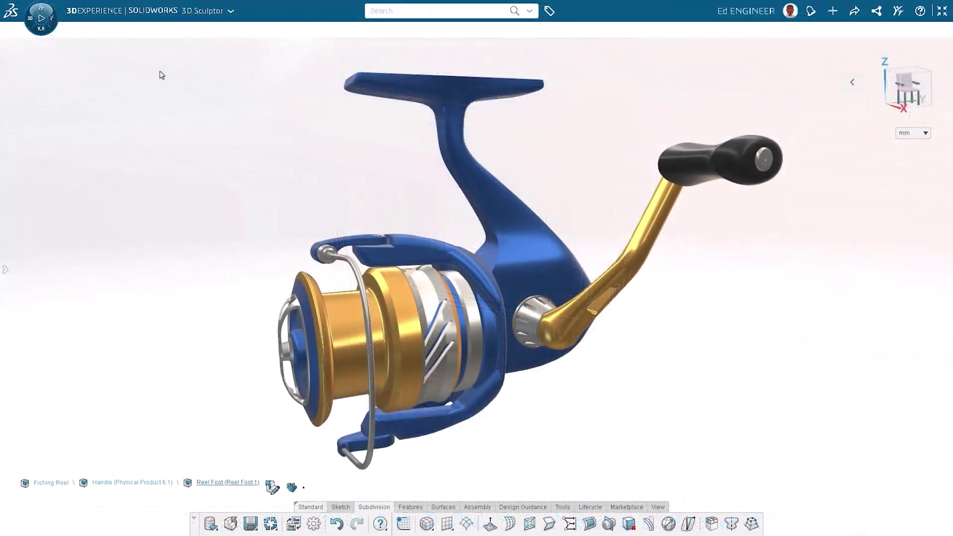
Edit the reel foot's subdivision mesh in side view, trying a raise of its top vertices, then undoing it.
left_click(395, 76)
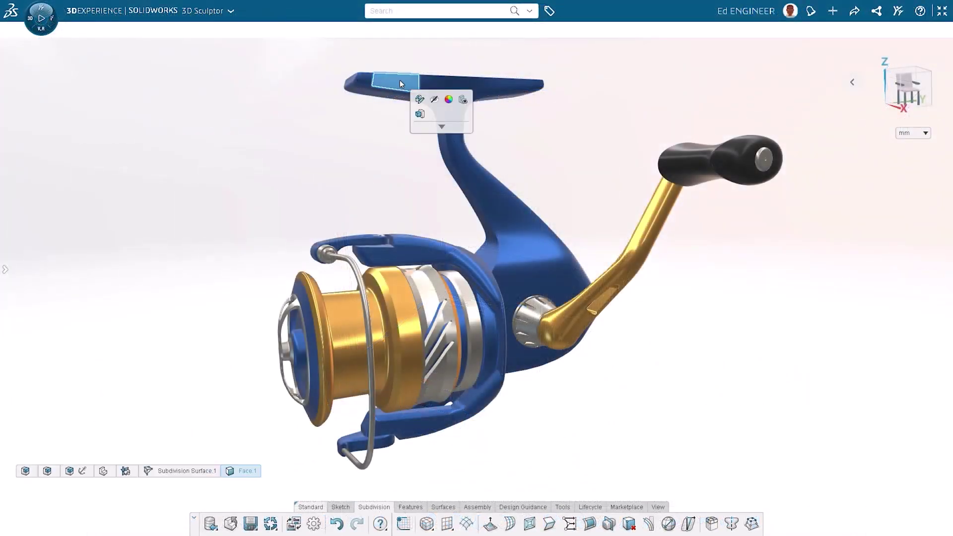
left_click(418, 100)
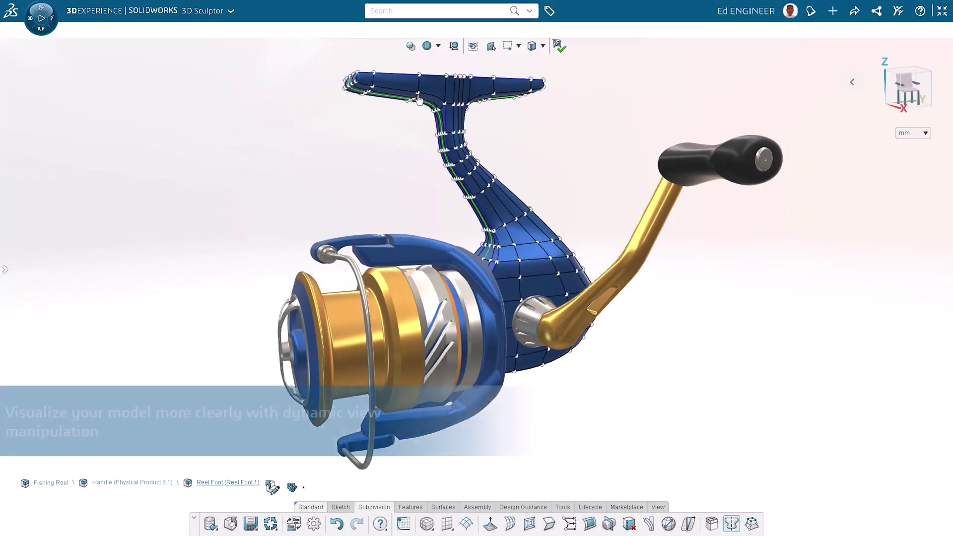
left_click(915, 83)
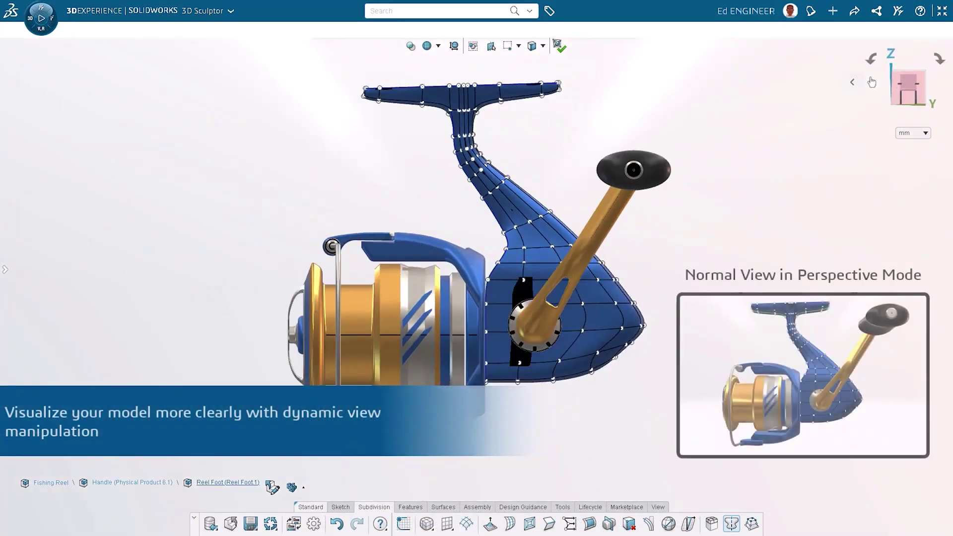
left_click_drag(611, 64, 342, 110)
left_click_drag(462, 65, 462, 58)
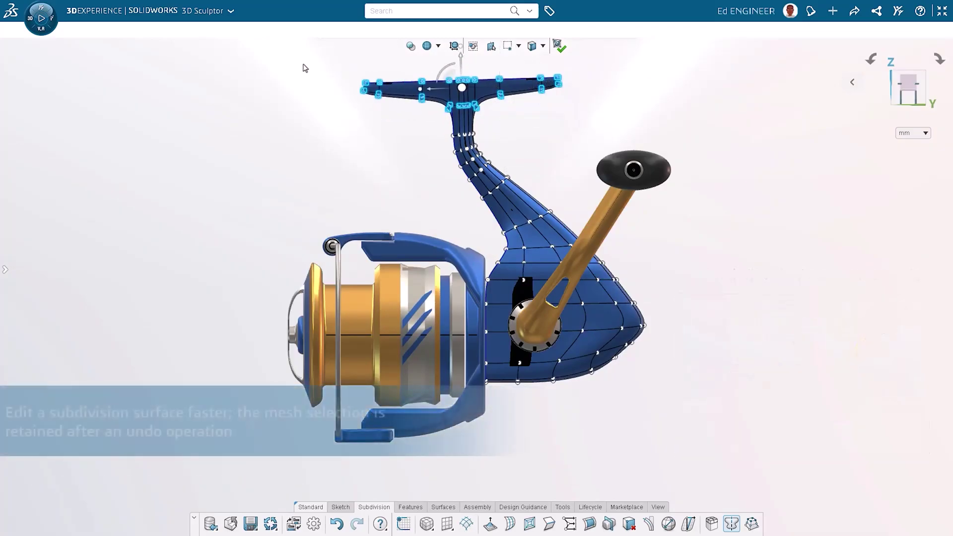
key("ctrl+z")
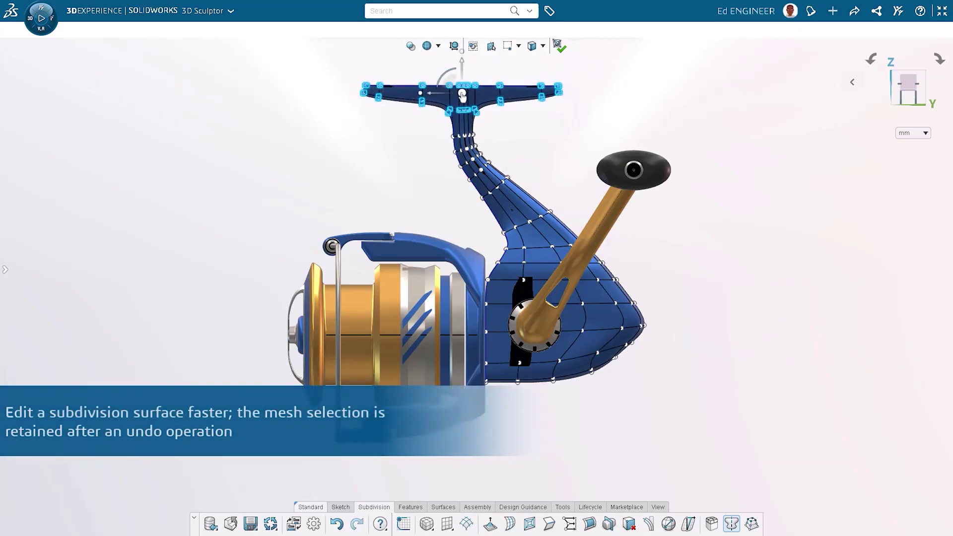
Pick the foot's tip vertex with soft selection on, and hide all other reel parts.
left_click(654, 333)
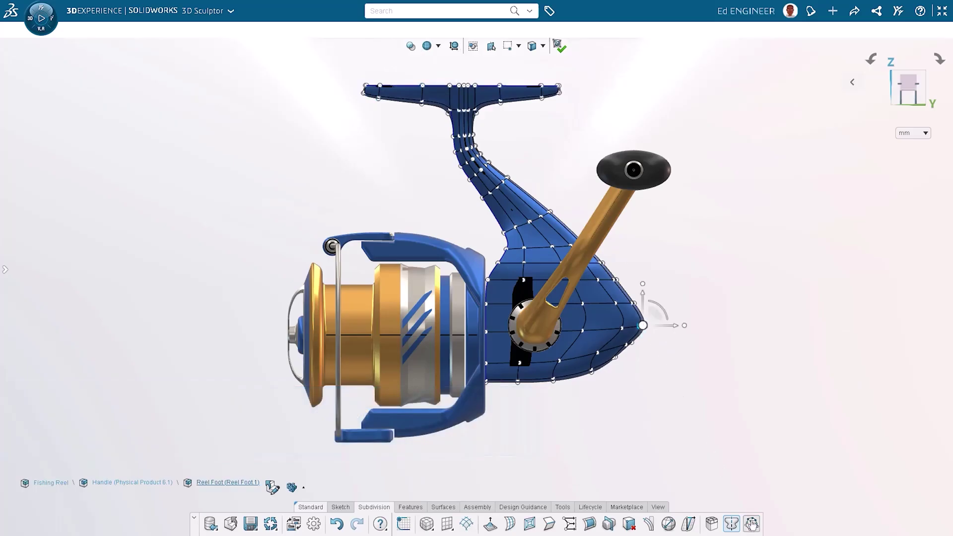
left_click(752, 523)
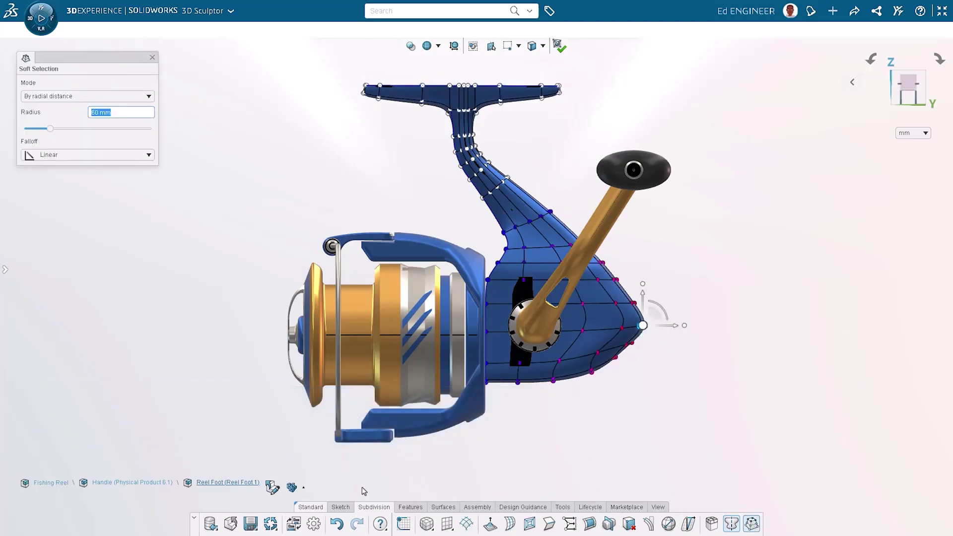
left_click(304, 490)
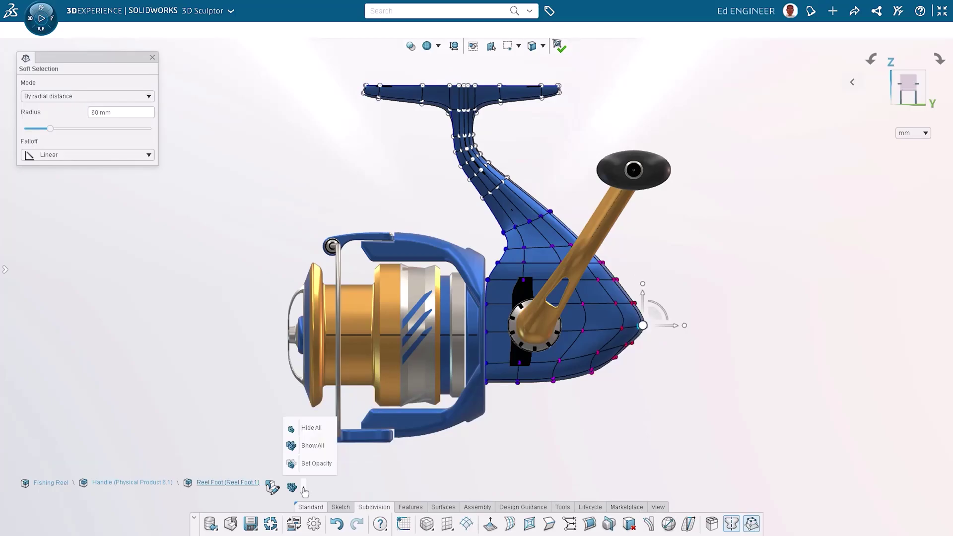
left_click(313, 429)
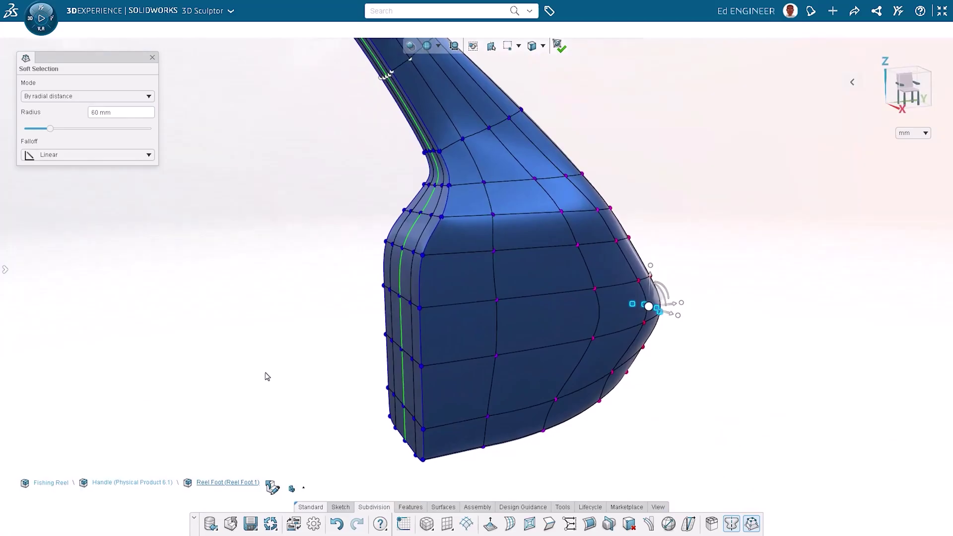
Pull the tip vertex with a 53 mm soft selection radius, then exit mesh editing.
mouse_move(50, 129)
left_mouse_down()
mouse_move(58, 134)
mouse_move(46, 132)
left_mouse_up()
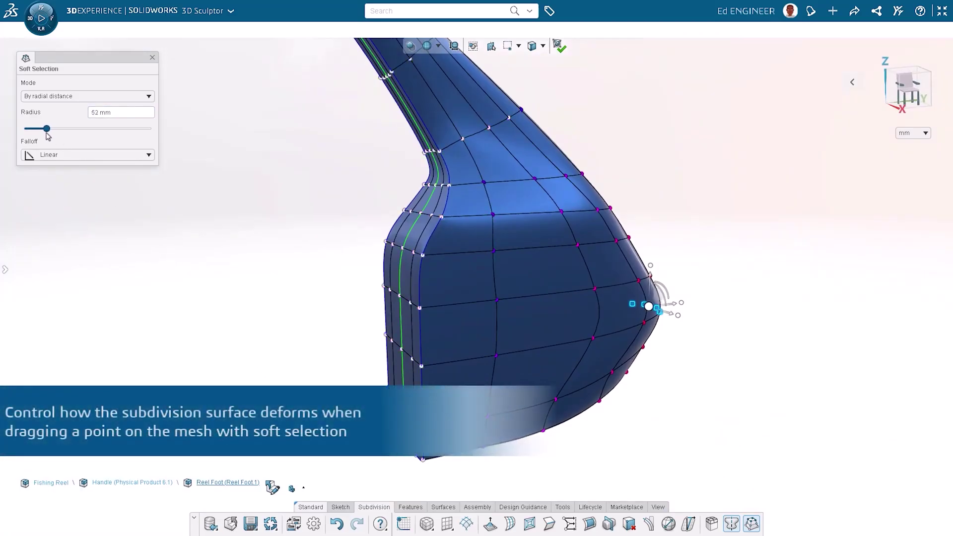
left_click(48, 134)
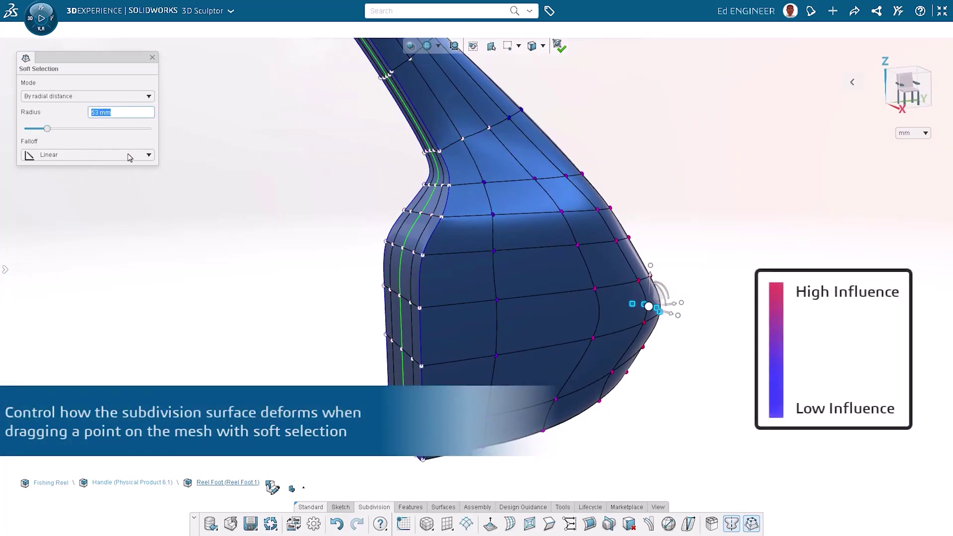
left_click_drag(675, 307, 682, 314)
left_click(696, 381)
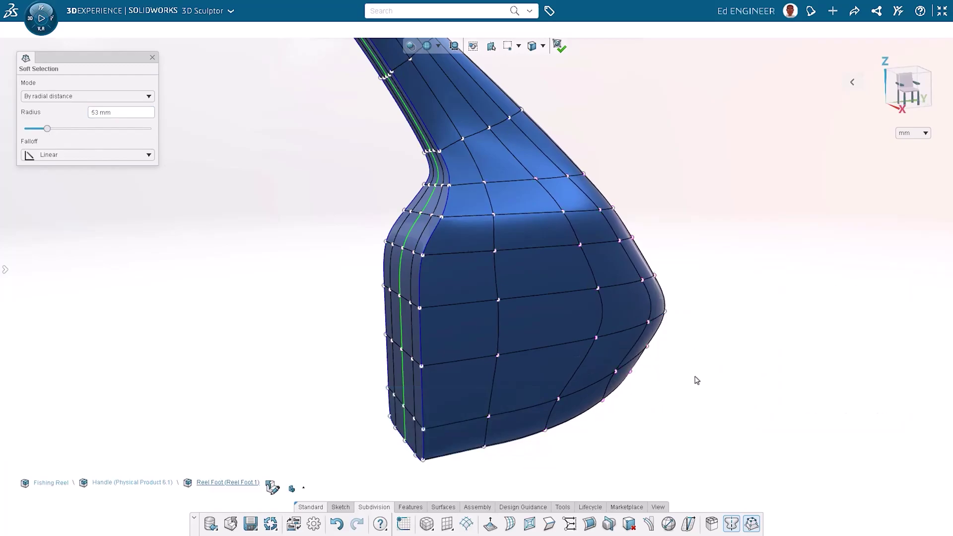
left_click(271, 486)
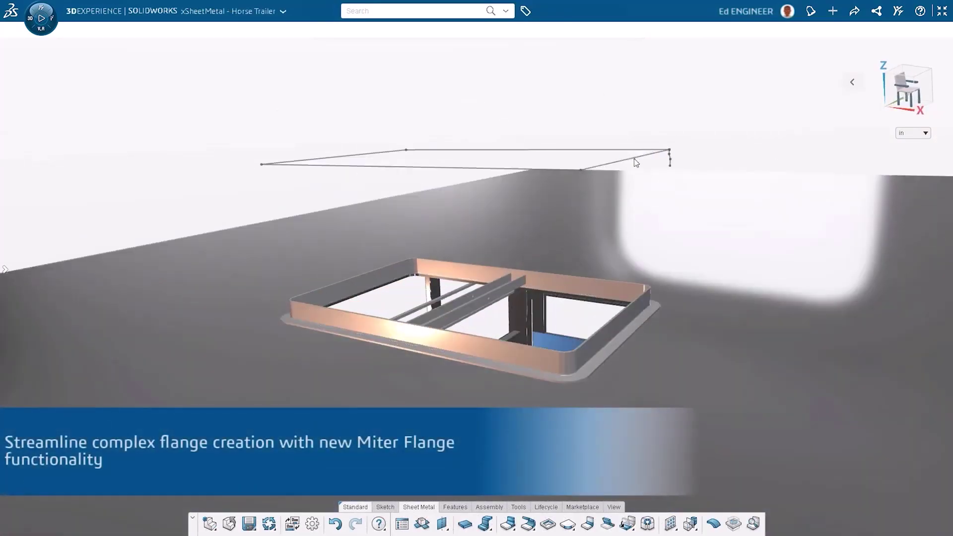
Create a wall from the selected sketched outline.
left_click(641, 161)
left_click(664, 124)
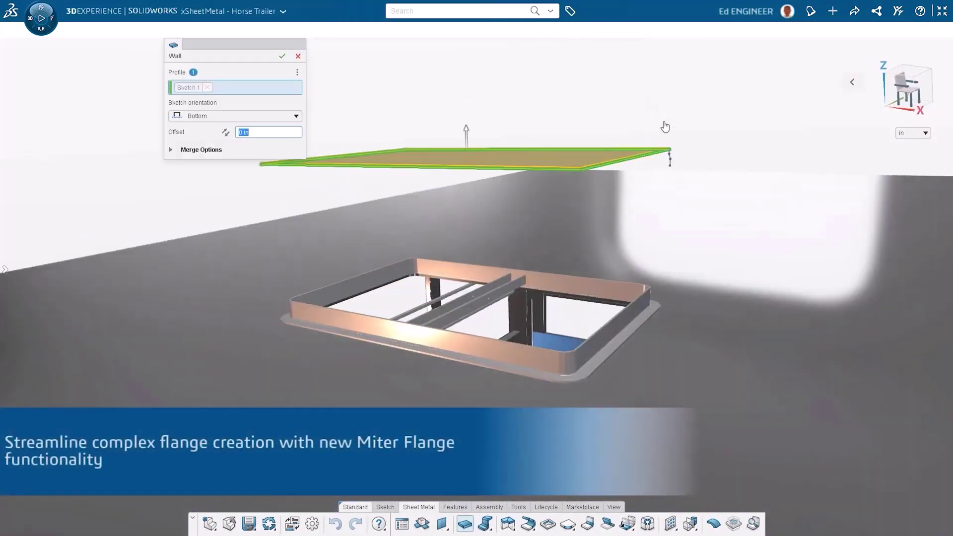
left_click(281, 57)
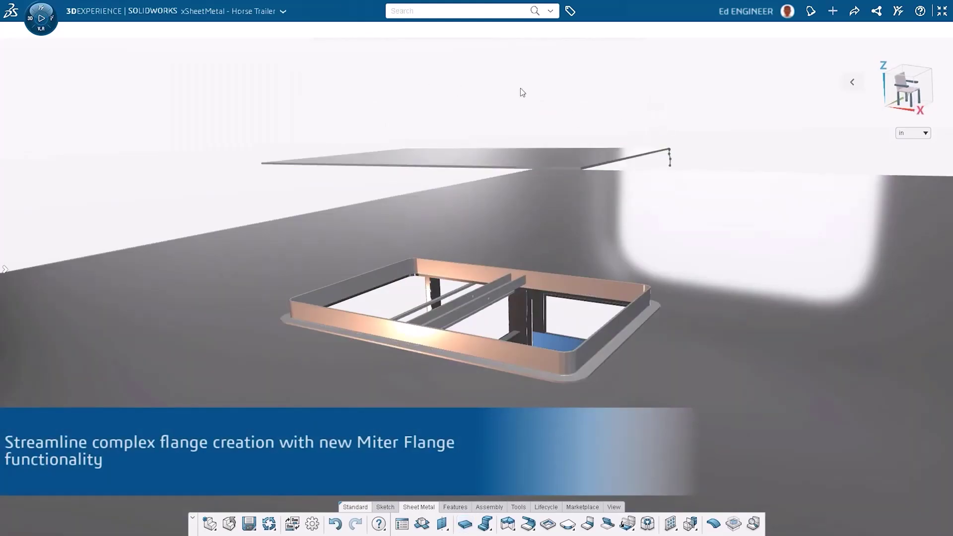
Add a Sketch.3 miter flange along the wall's edges with a 1/16 in limiting gap.
left_click(508, 524)
left_click(725, 121)
left_click(521, 153)
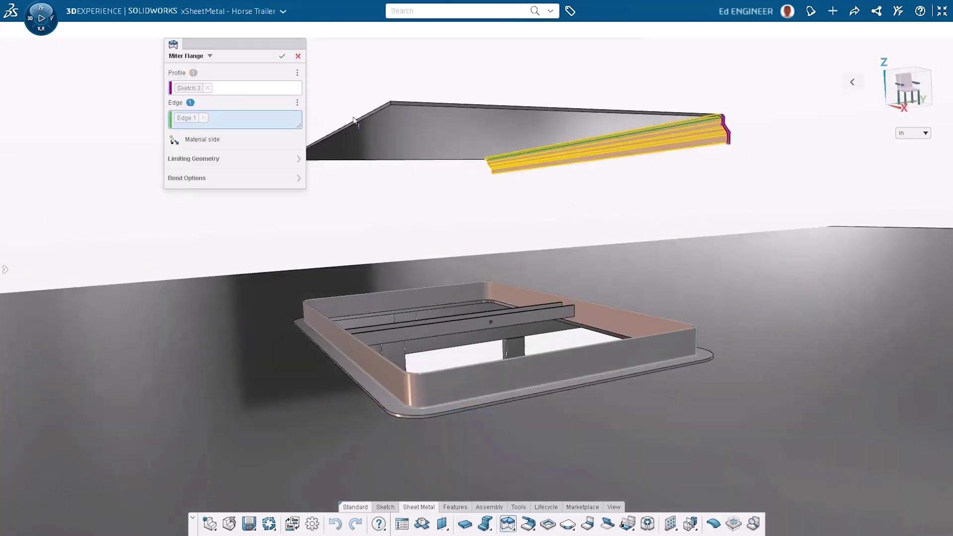
left_click(394, 158)
left_click(408, 106)
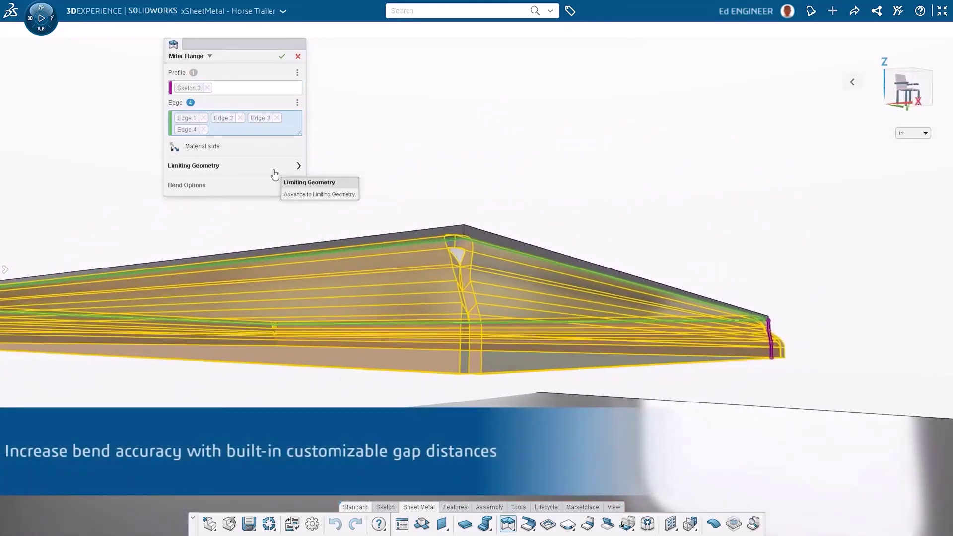
left_click(275, 174)
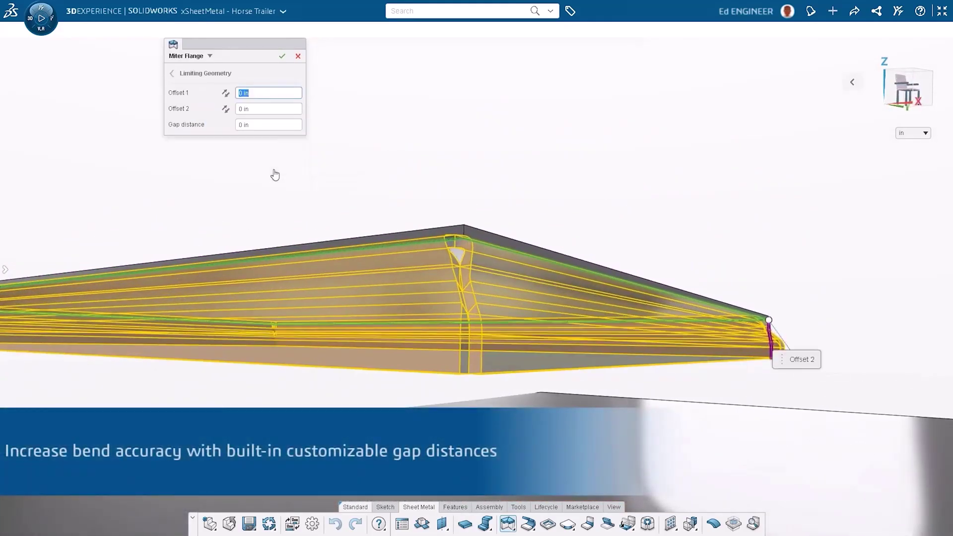
left_click(258, 124)
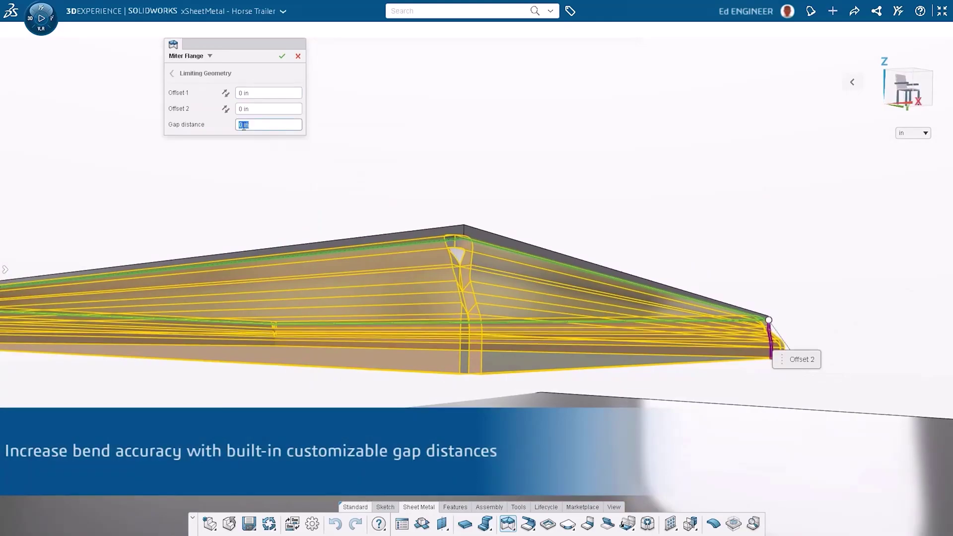
type("1/16")
type("0.0625")
key("Return")
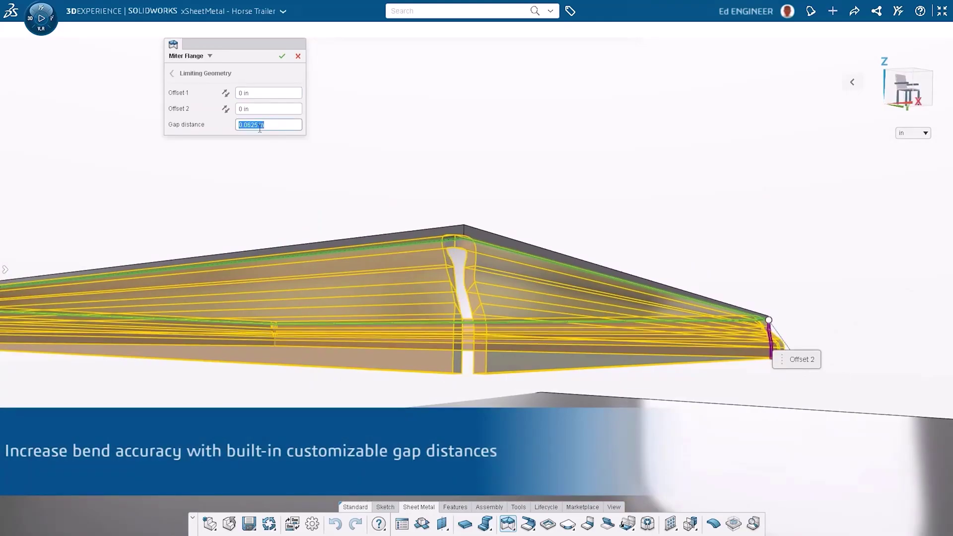
left_click(282, 56)
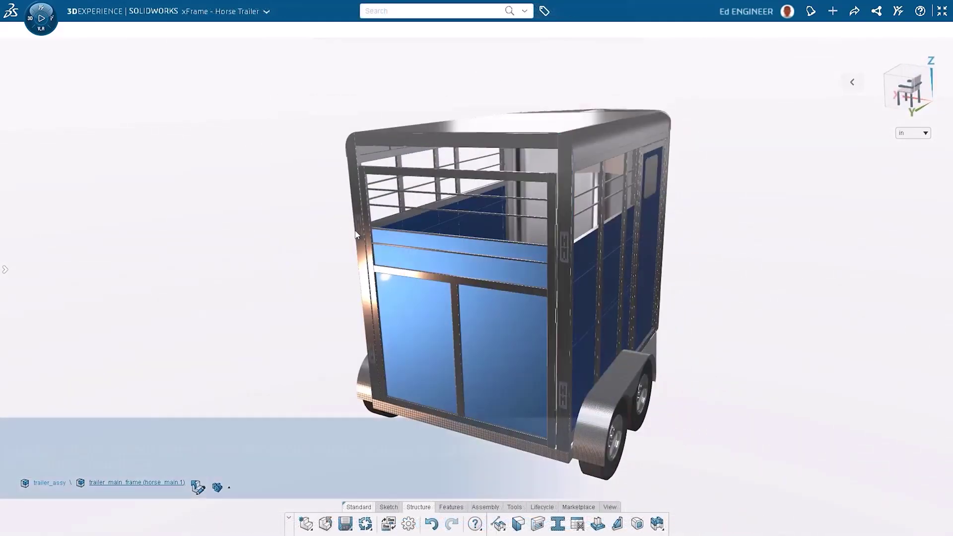
Cut the tail light profile into the vertical post 0.5 in deep instead of 27 in.
left_click(408, 242)
left_click(464, 262)
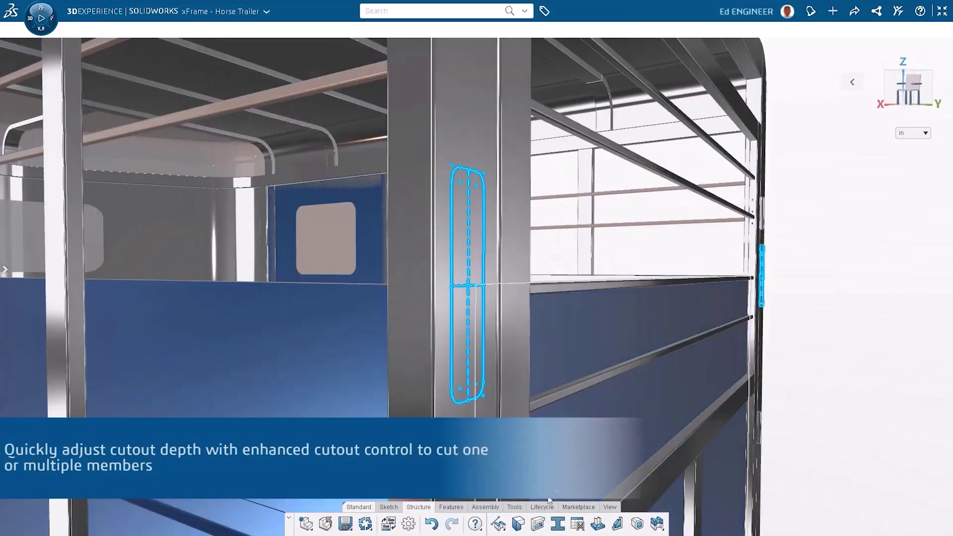
left_click(537, 524)
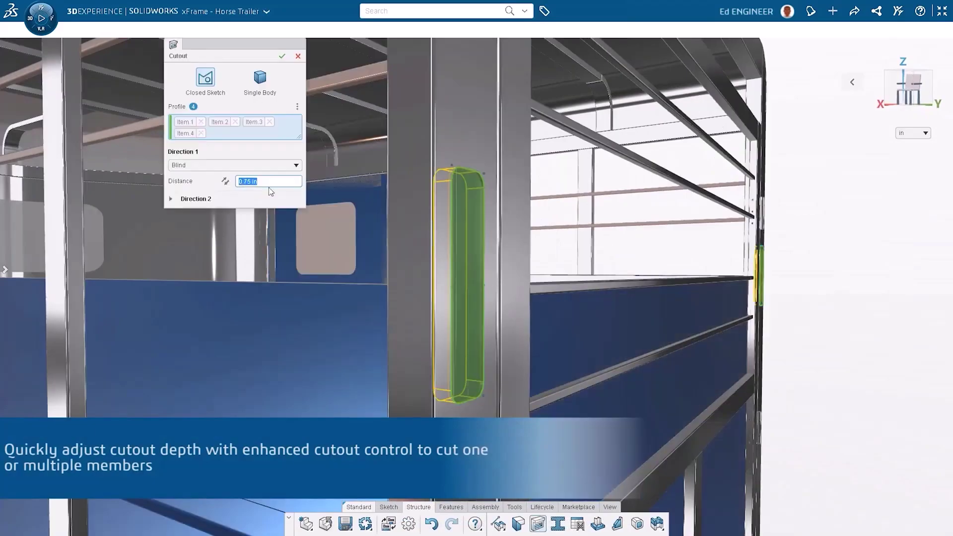
key("Return")
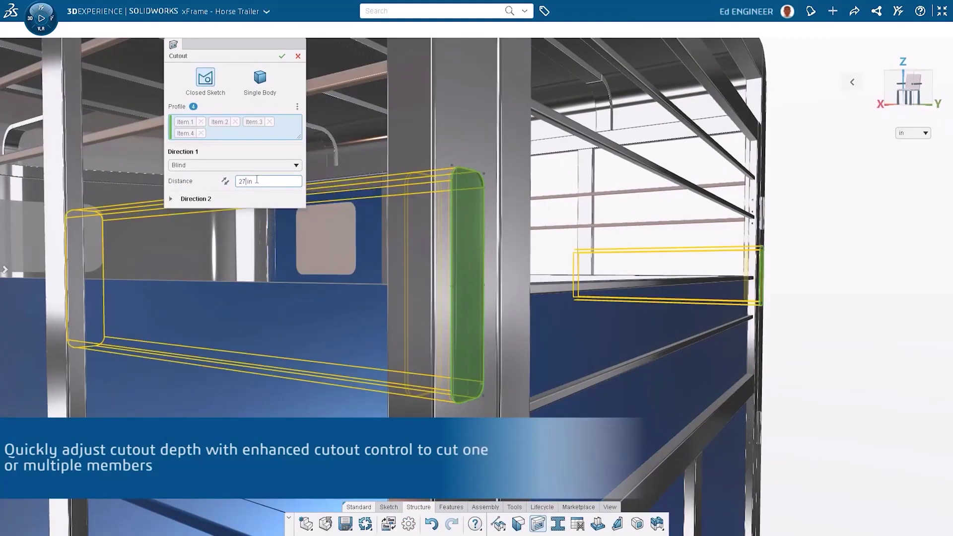
key("Return")
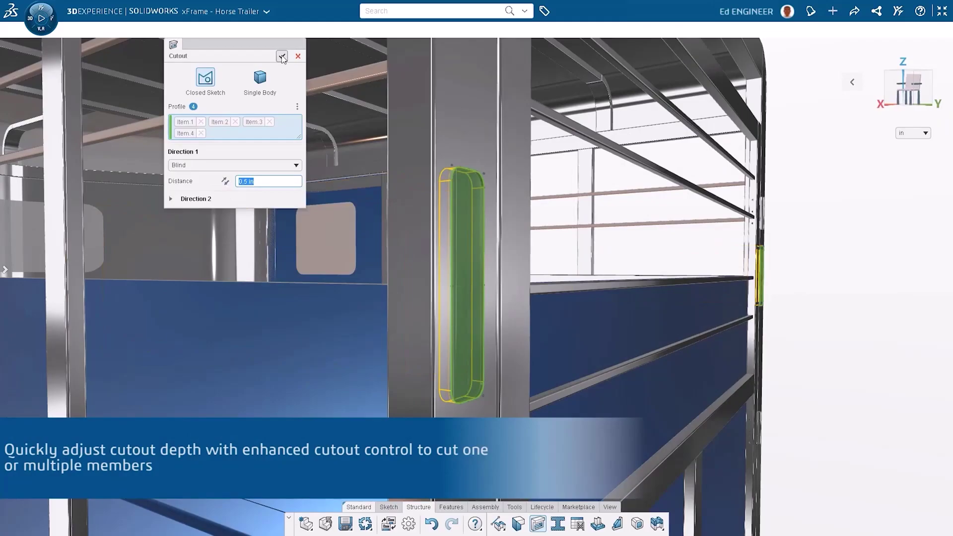
left_click(283, 59)
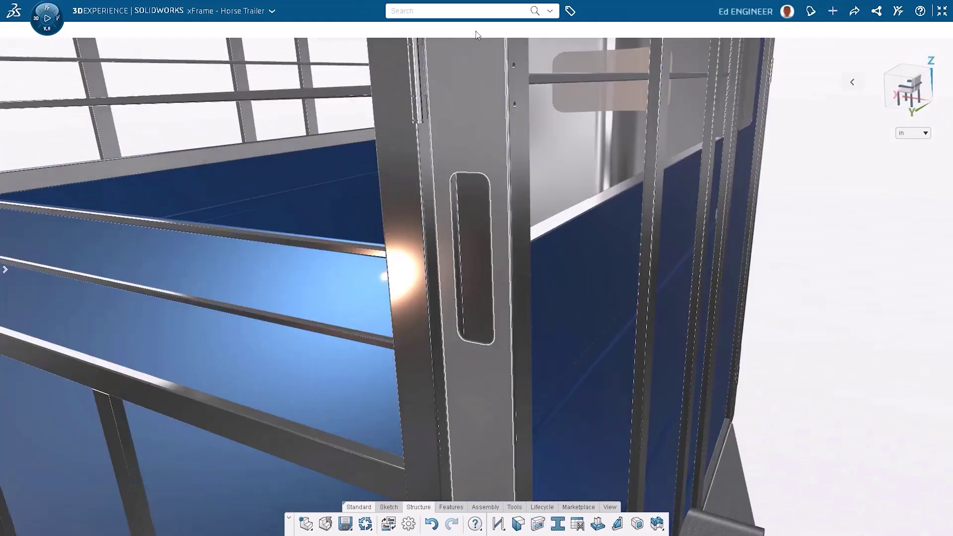
Search 'trailer' and insert several trailer_tail_light instances into the rear post slots.
left_click(469, 10)
type("trailer_")
key("Return")
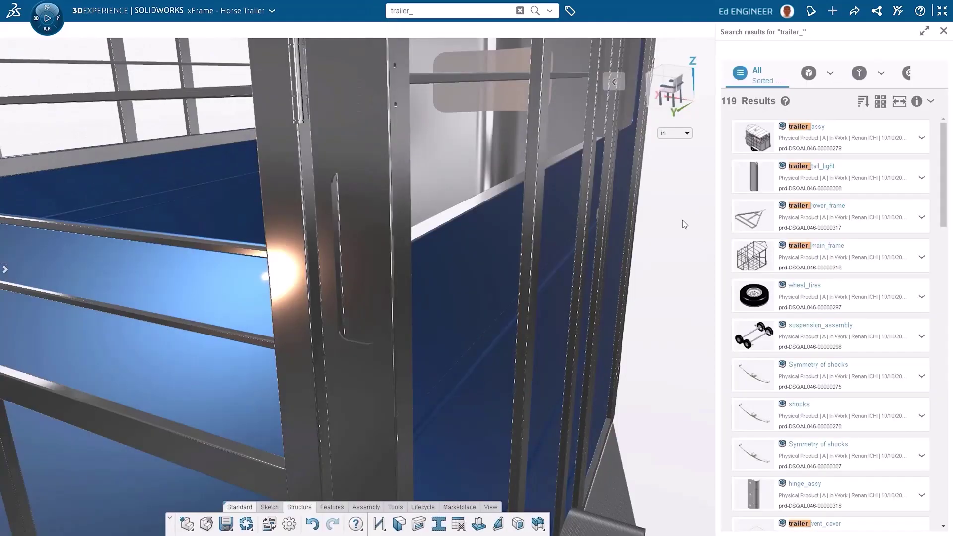
left_click_drag(826, 175, 669, 215)
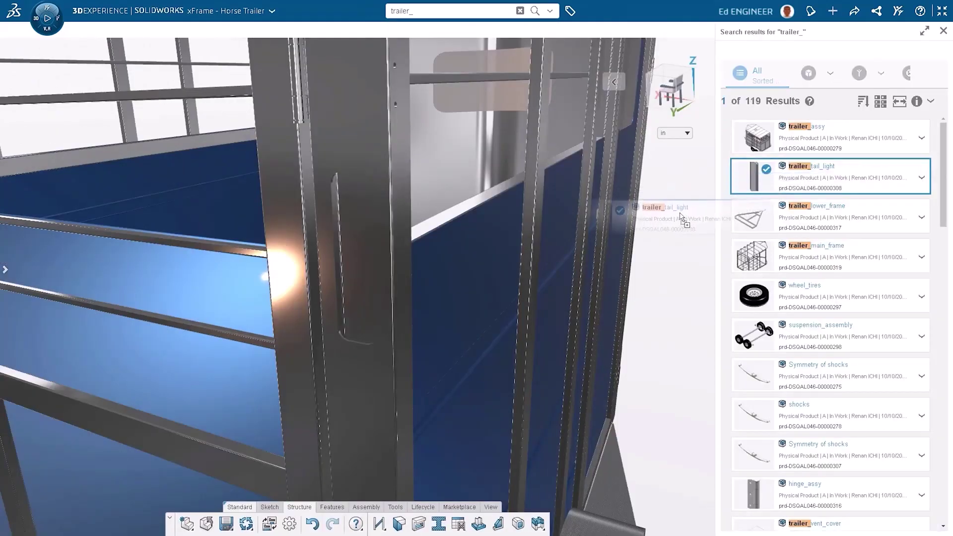
left_click(706, 193)
left_click(668, 243)
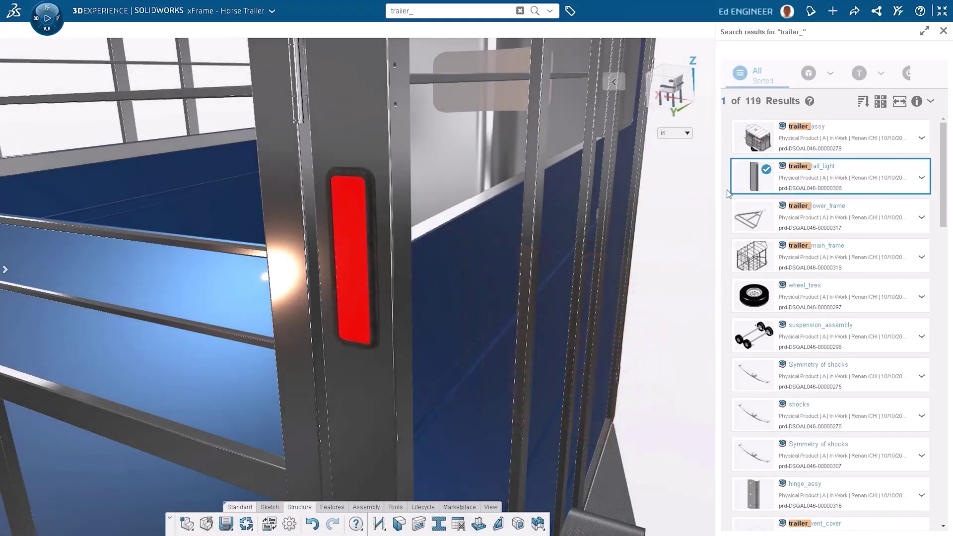
left_click(944, 30)
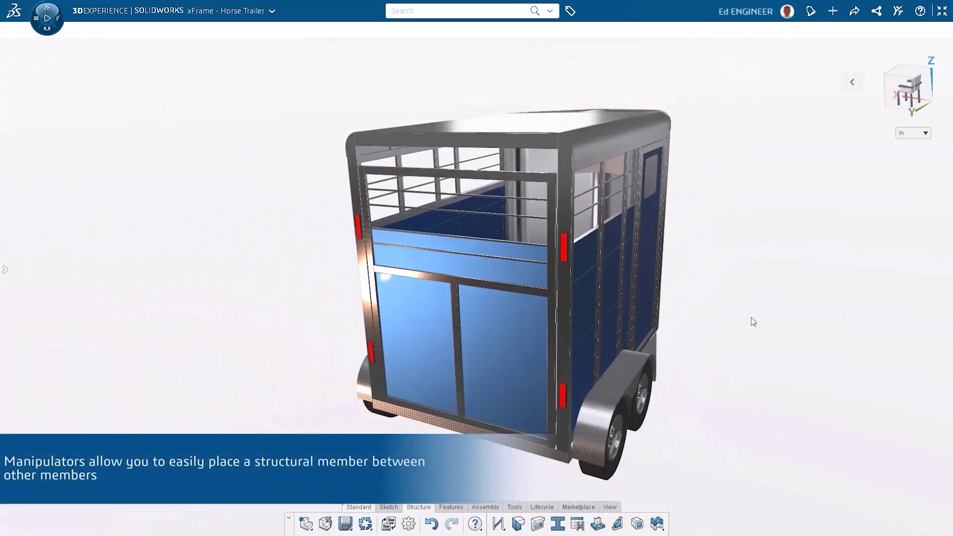
Place V-shaped Between Members diagonals across the rear door's vertical members, starting 48 in up.
left_click(559, 311)
left_click(662, 274)
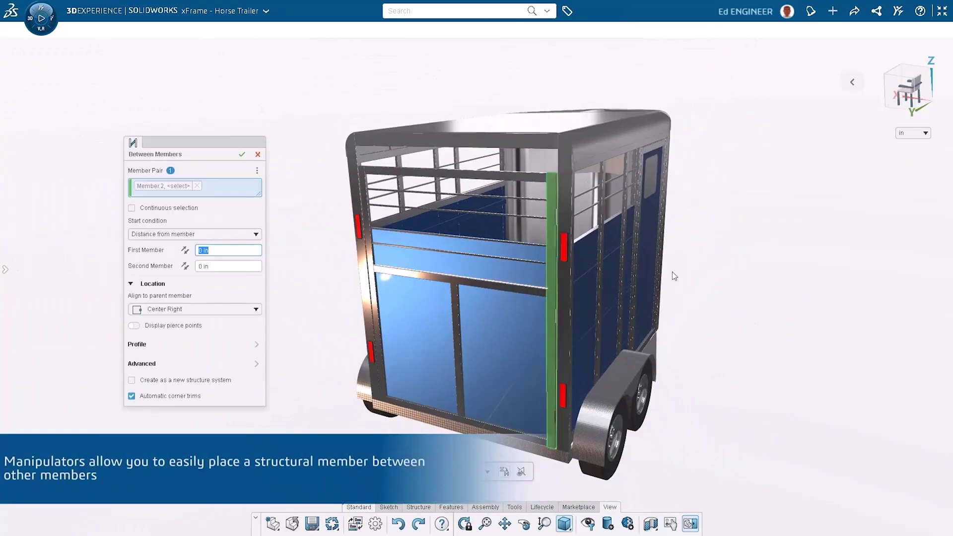
left_click(457, 331)
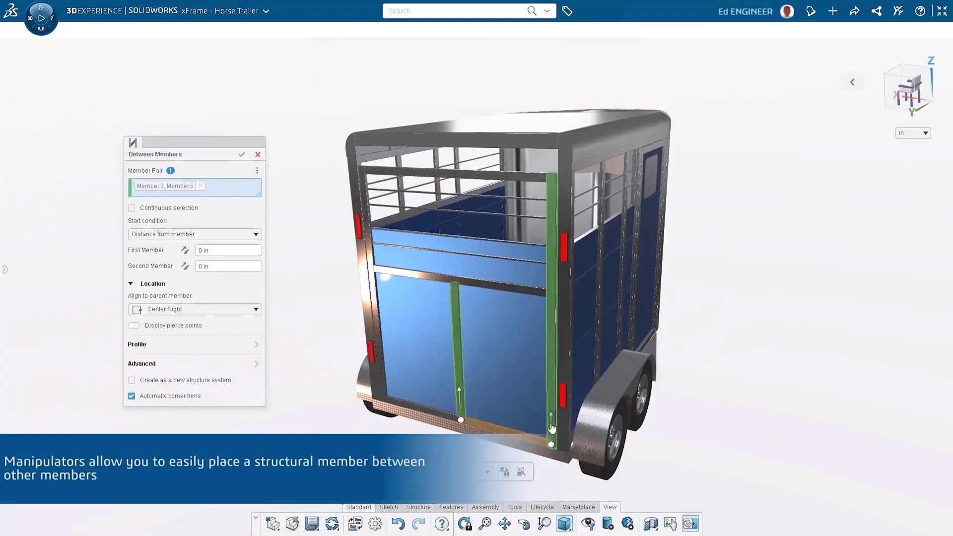
left_click_drag(552, 429, 551, 296)
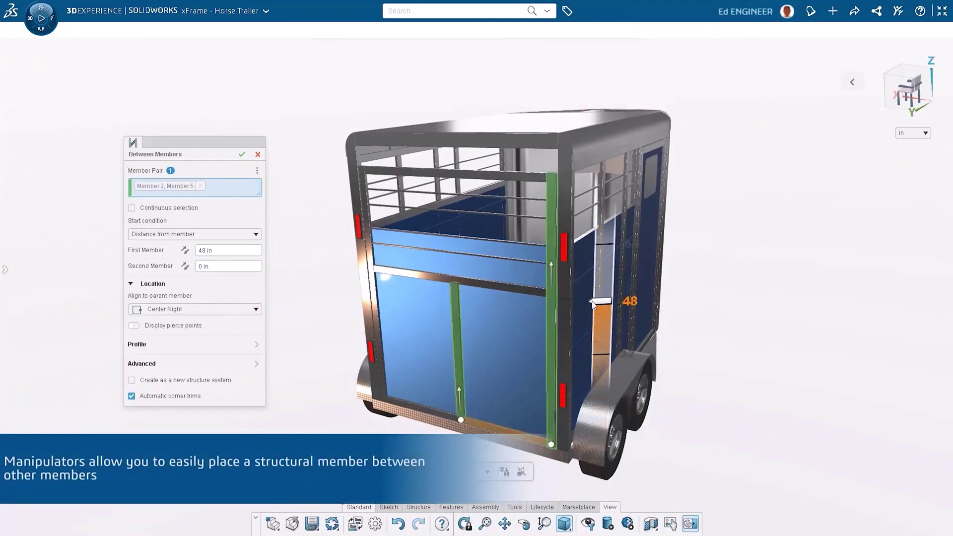
left_click(367, 305)
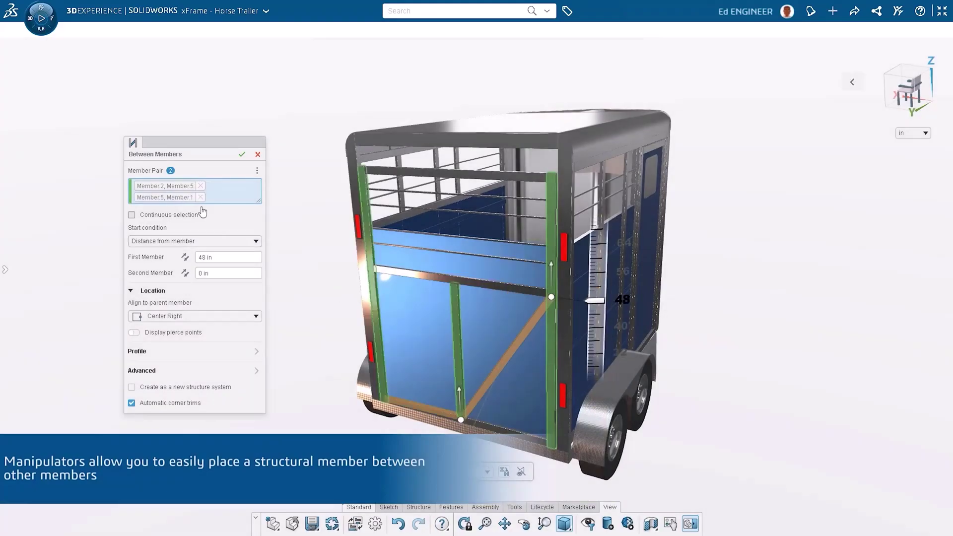
left_click(184, 201)
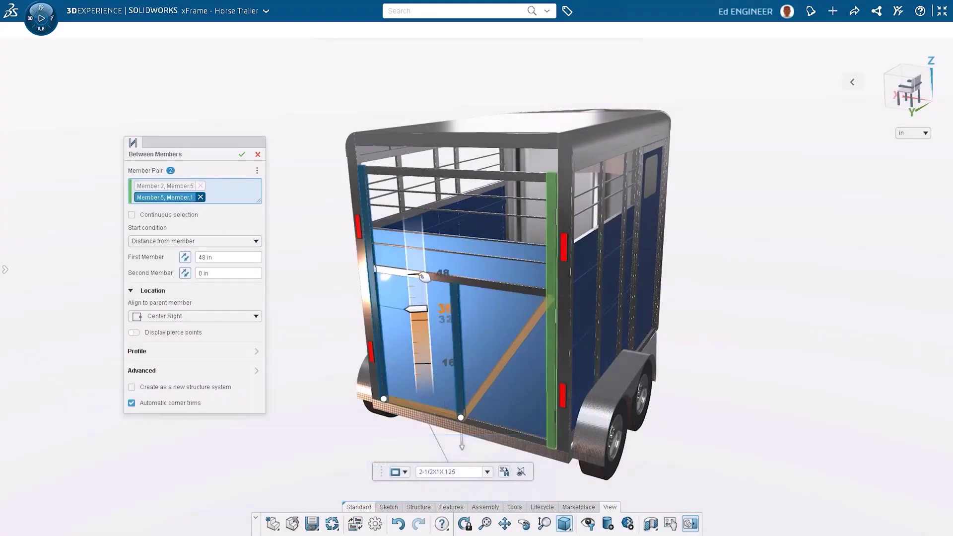
Select Corner.4 under Corner trims in the Design Manager and edit it with Trim Member.
left_click(240, 154)
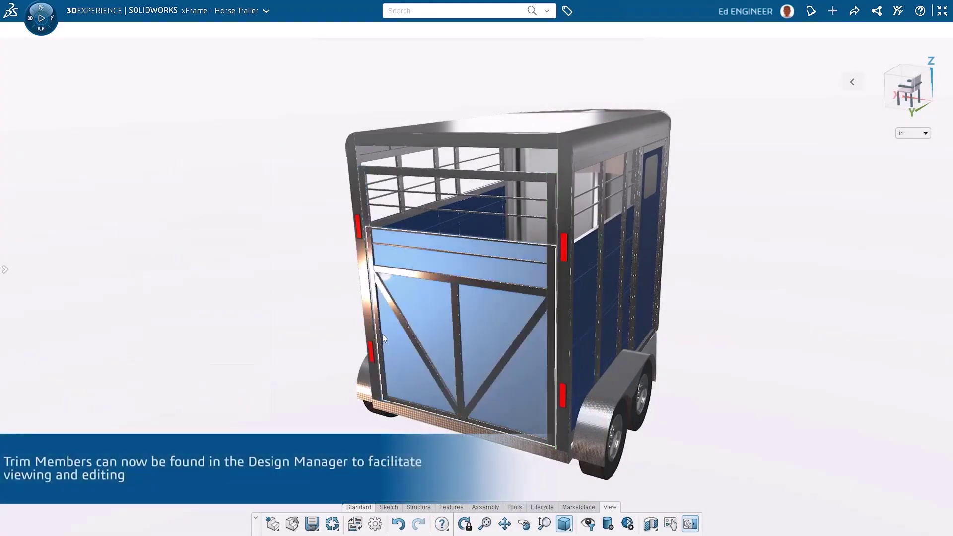
left_click(5, 269)
scroll(125, 372, "down", 5)
left_click(104, 338)
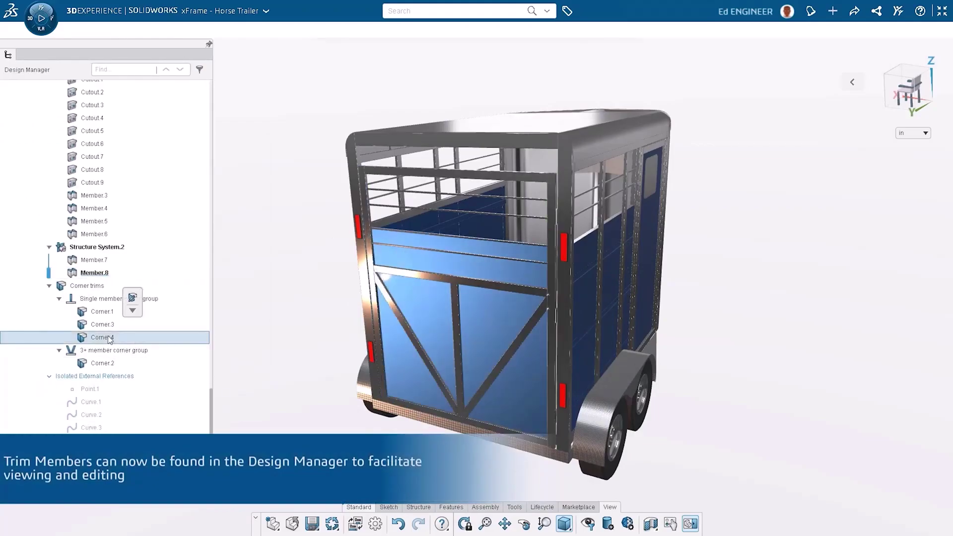
left_click(133, 299)
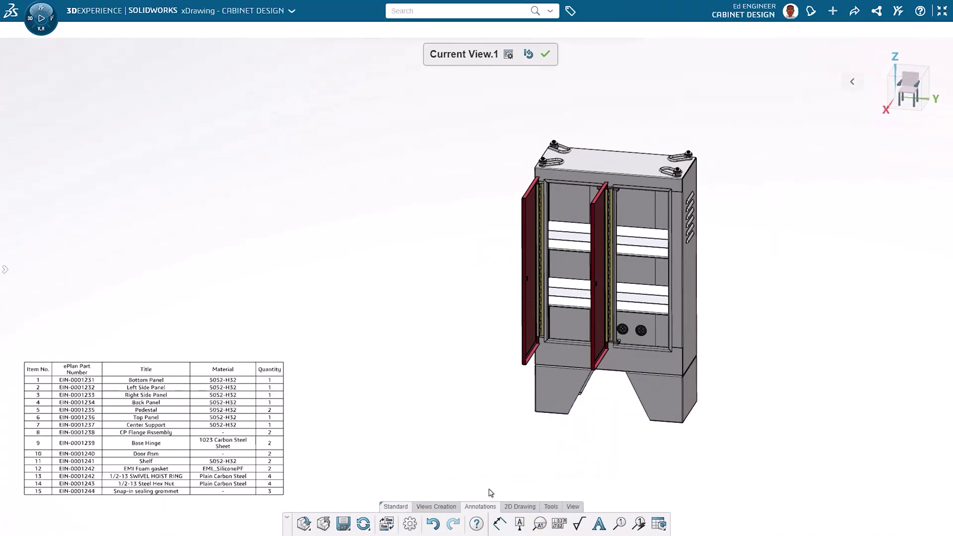
Auto-balloon the cabinet view in a Square layout with leaders attached to edges.
left_click(639, 523)
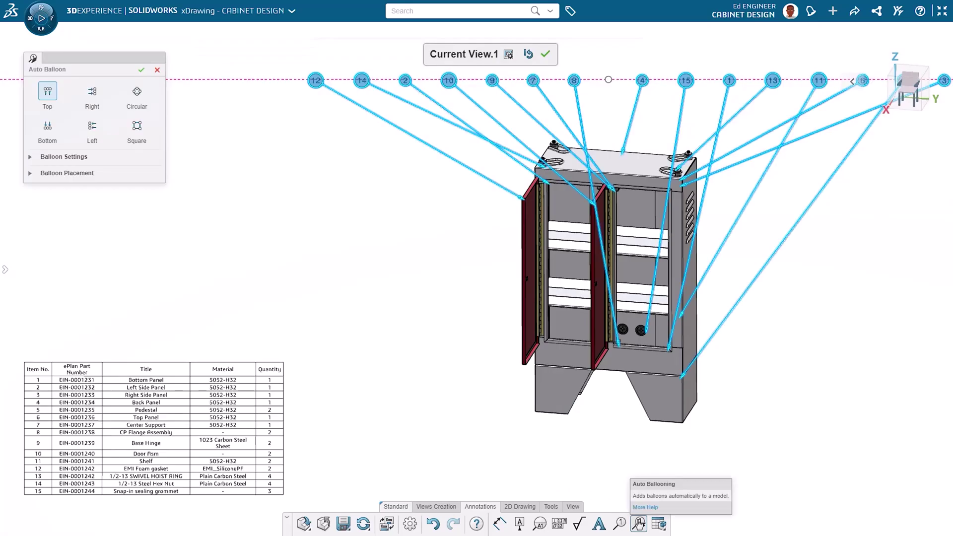
left_click(94, 100)
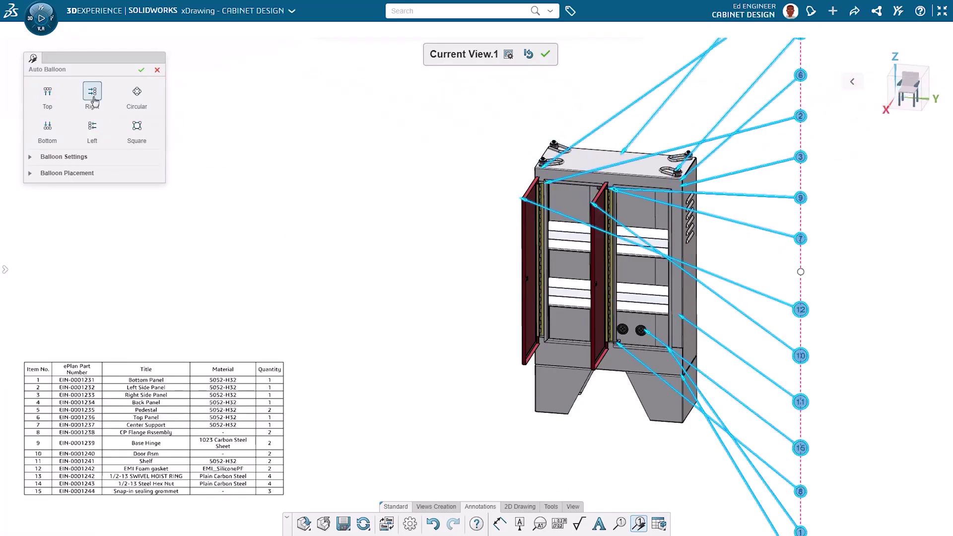
left_click(135, 95)
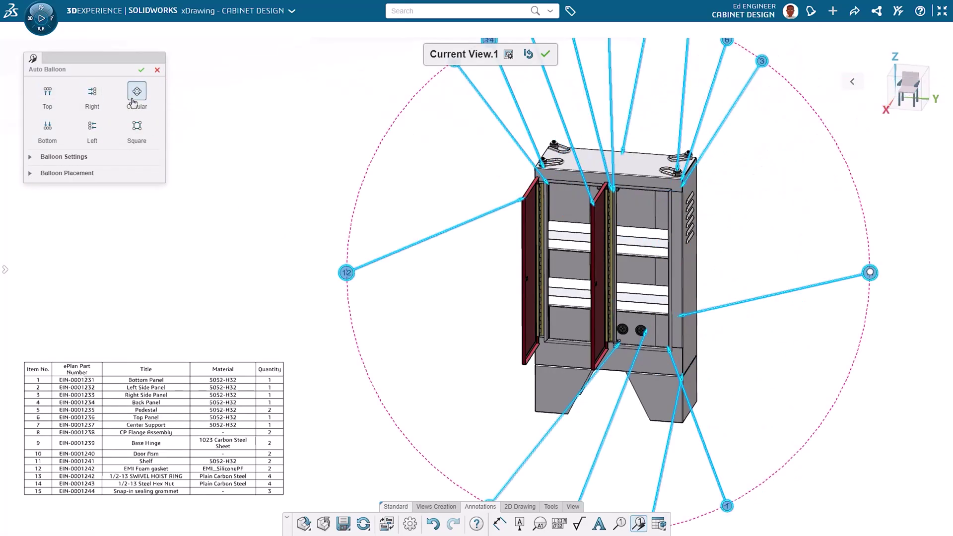
left_click(137, 126)
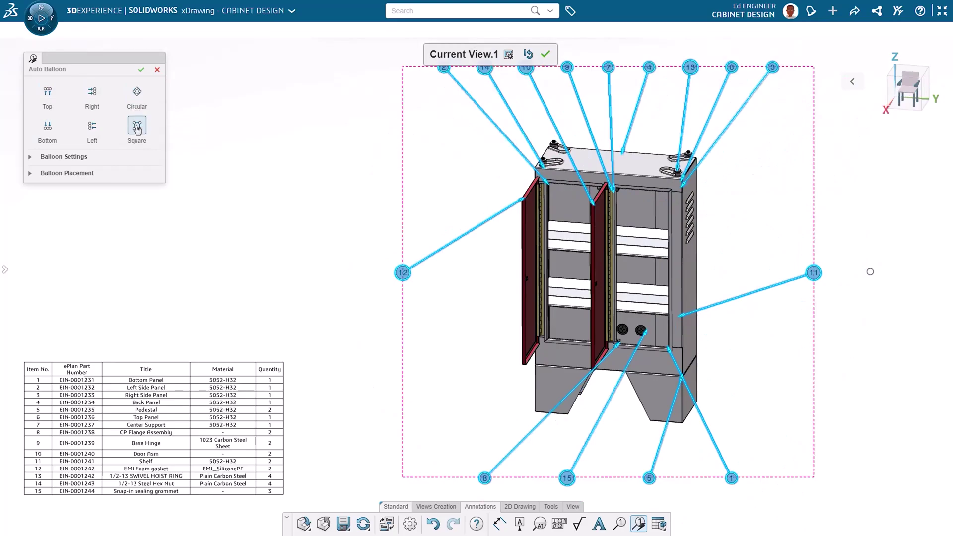
left_click(31, 174)
left_click(33, 215)
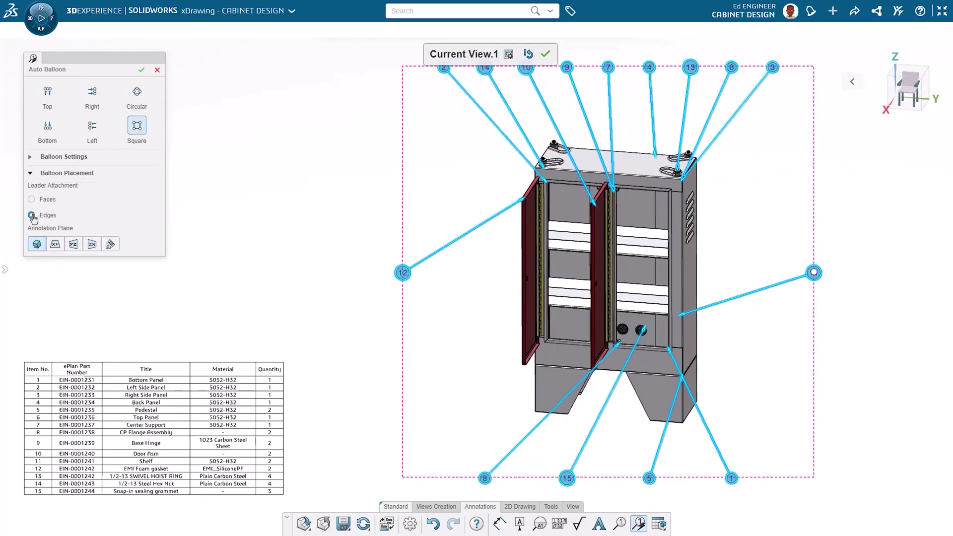
left_click(141, 70)
Open the full drawing sheet from the 2D Drawing tab and drag Right View.1 onto it.
left_click(520, 507)
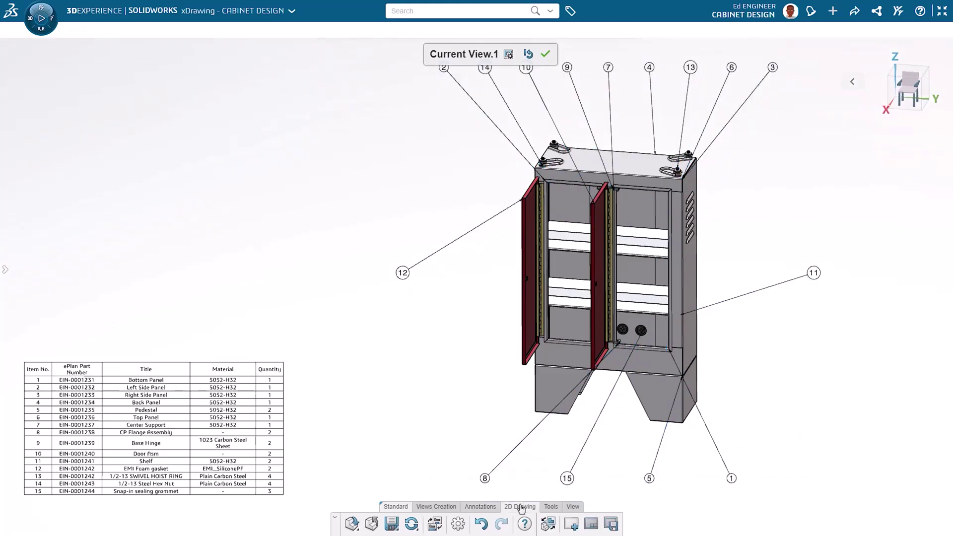
left_click(548, 525)
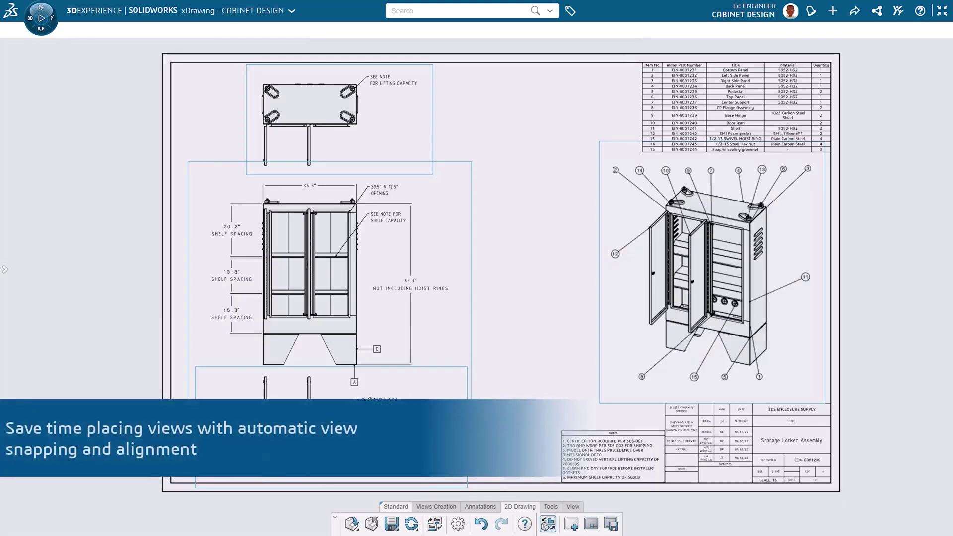
left_click(7, 266)
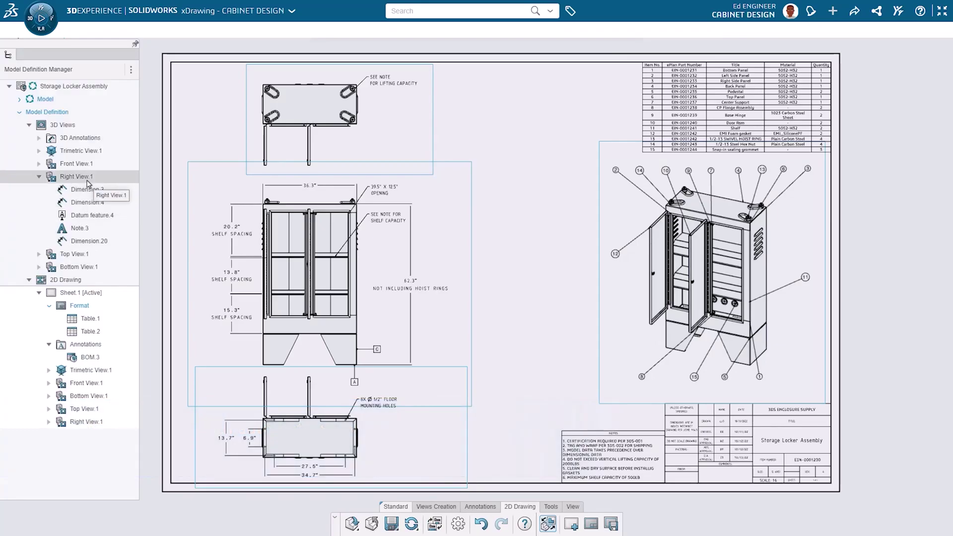
mouse_move(87, 183)
left_mouse_down()
mouse_move(156, 179)
mouse_move(367, 319)
left_mouse_up()
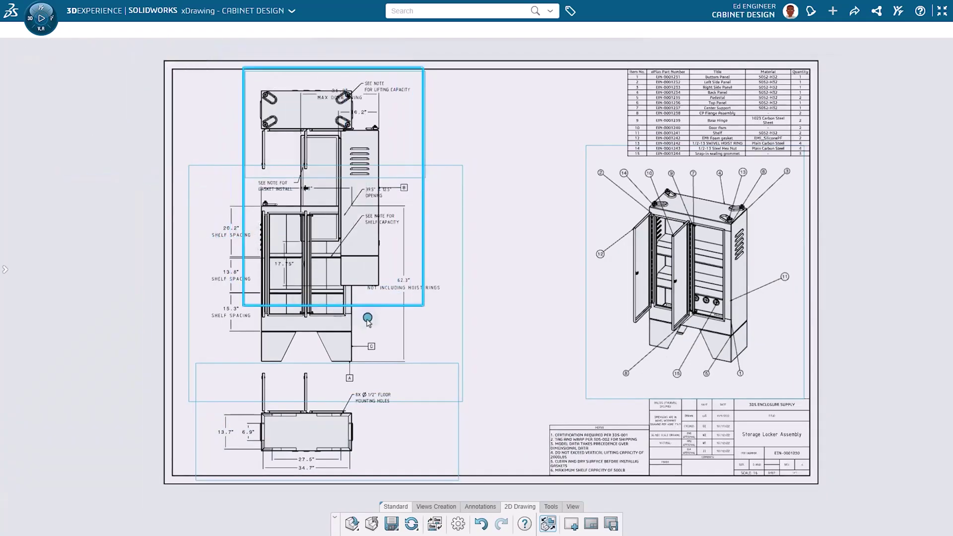